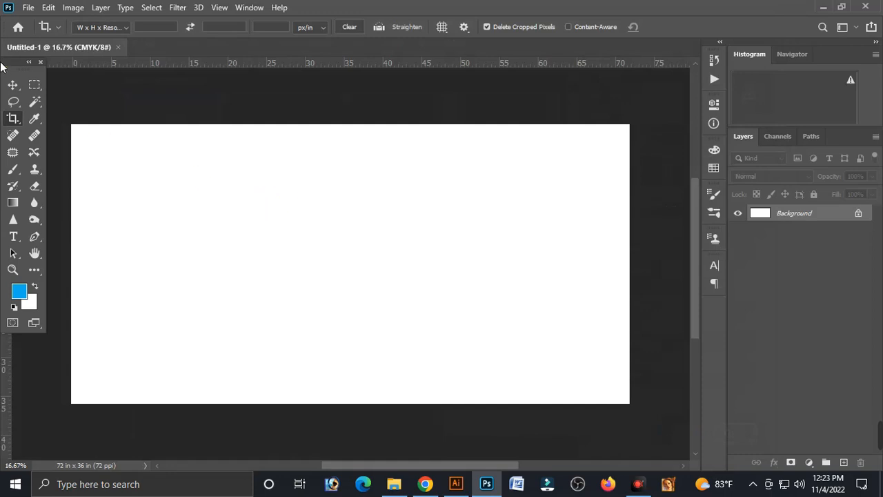
Open Untitled-2ffff from the Argentina folder and place its green-and-red flag in the upper-right corner of the Untitled-1 banner
left_click(13, 85)
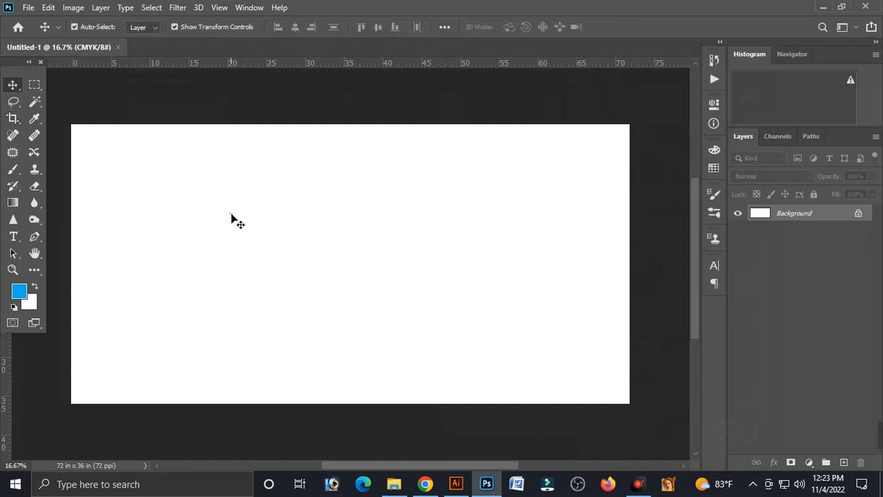
left_click(817, 7)
left_click_drag(388, 136, 546, 282)
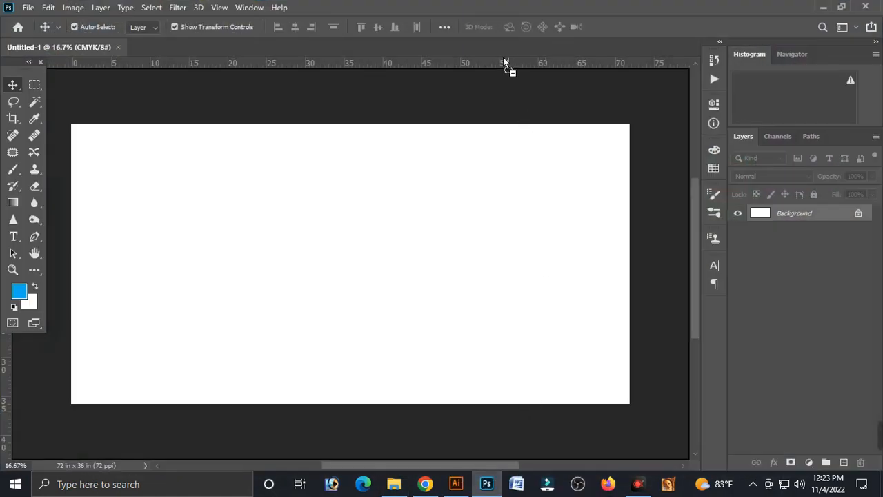
left_click_drag(504, 60, 503, 54)
left_click_drag(425, 218, 575, 167)
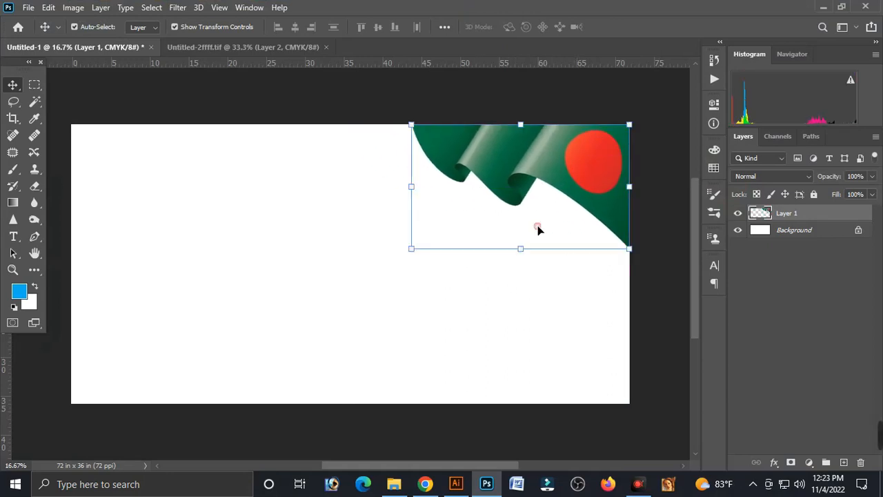
left_click(483, 269)
Open Untitled-1gggggg from the Argentina folder and place its Argentina flag in the upper-left corner of the banner
left_click(822, 8)
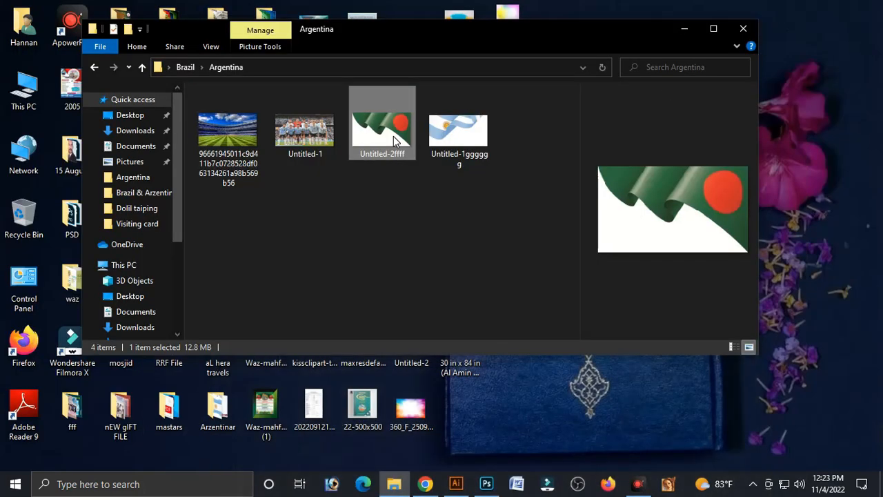
left_click_drag(459, 131, 490, 49)
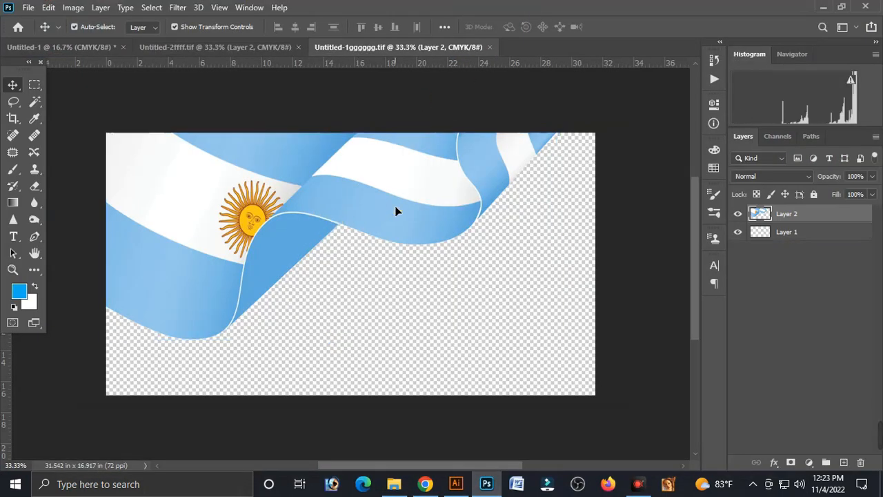
left_click_drag(396, 211, 146, 61)
left_click_drag(83, 48, 222, 164)
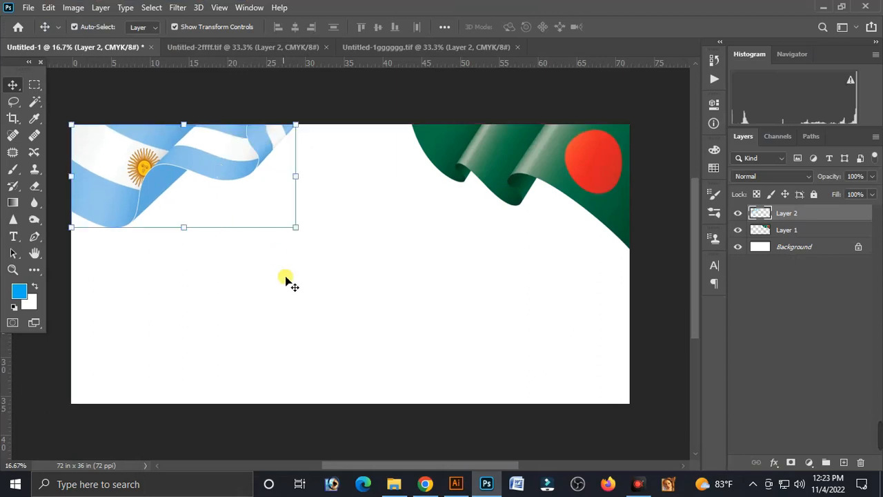
left_click(290, 282)
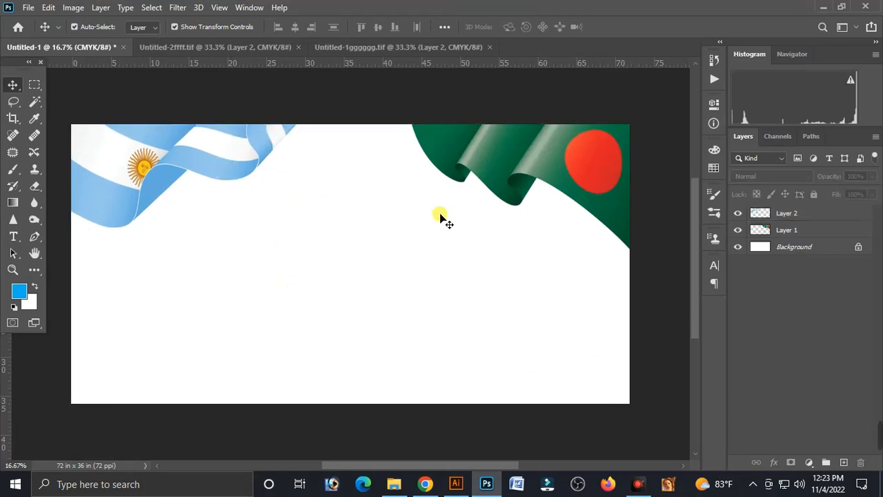
Open the stadium photo from the Argentina folder and copy it into the Untitled-1 banner
left_click(822, 8)
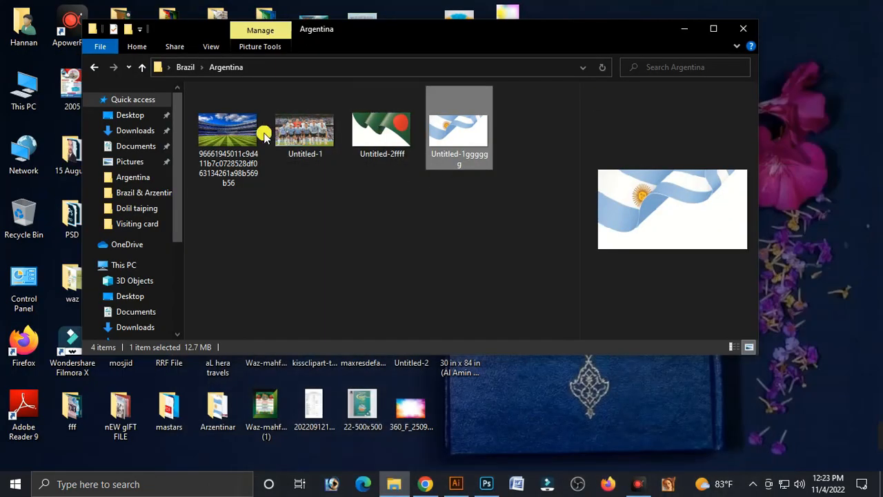
left_click_drag(219, 137, 518, 52)
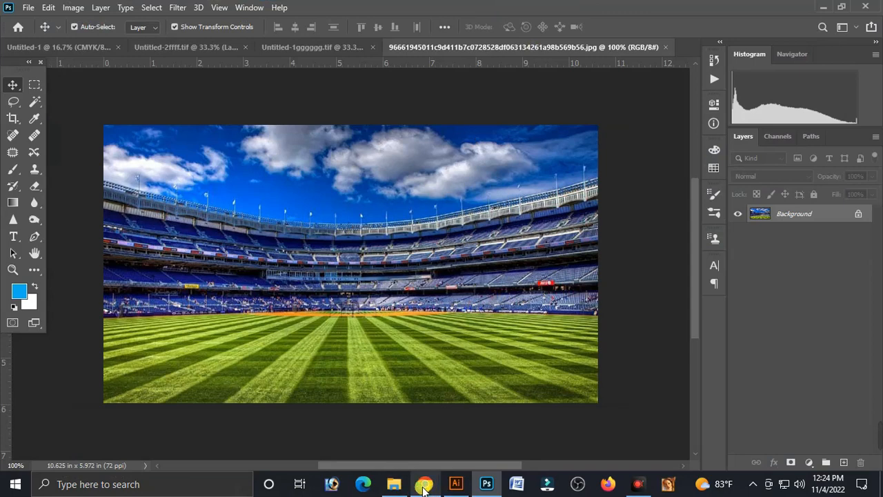
left_click(424, 486)
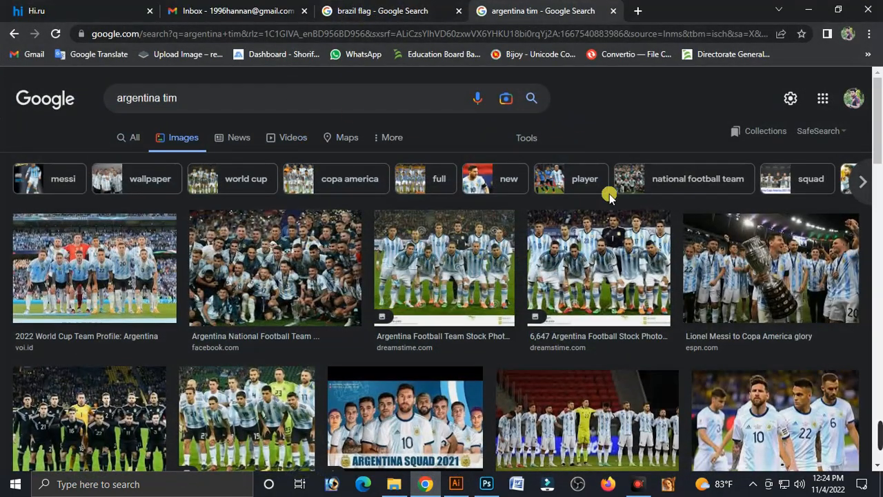
left_click(811, 9)
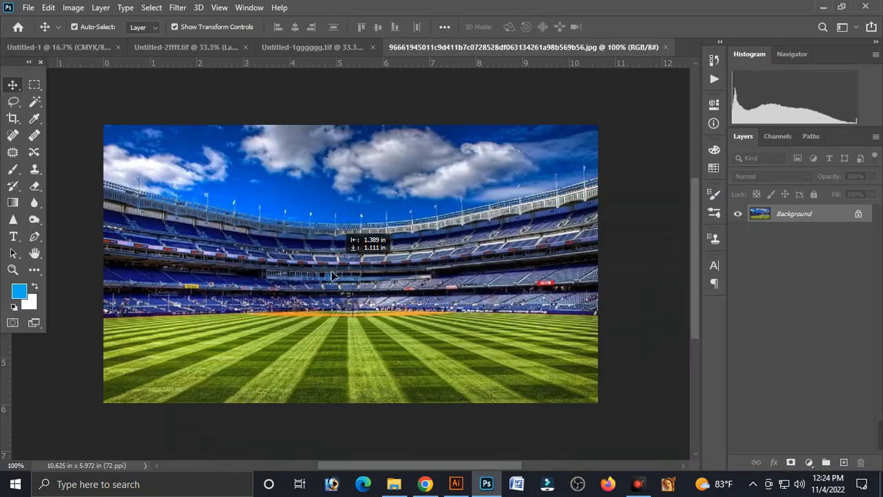
left_click_drag(332, 276, 332, 270)
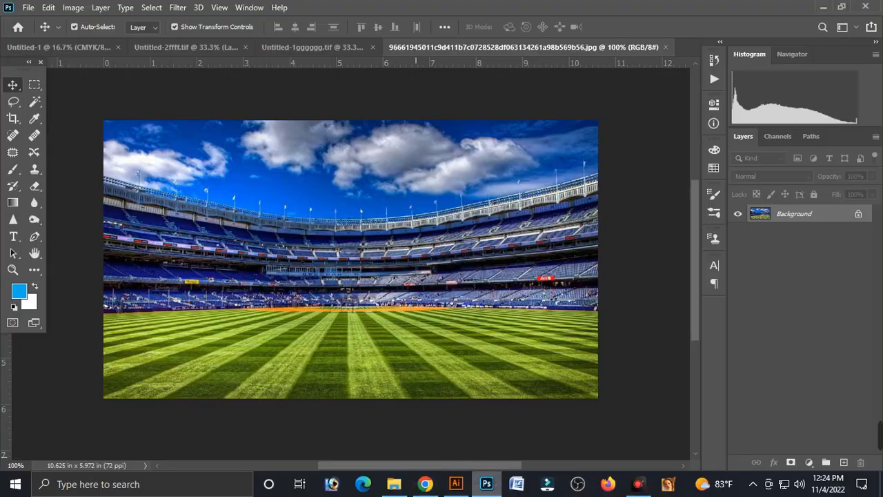
Scale and stretch the stadium photo to fill the whole canvas, and arrange it beneath both flag layers
left_click_drag(454, 327, 571, 435)
key("Return")
left_click_drag(453, 355, 298, 240)
left_click(408, 361)
left_click_drag(428, 324, 568, 422)
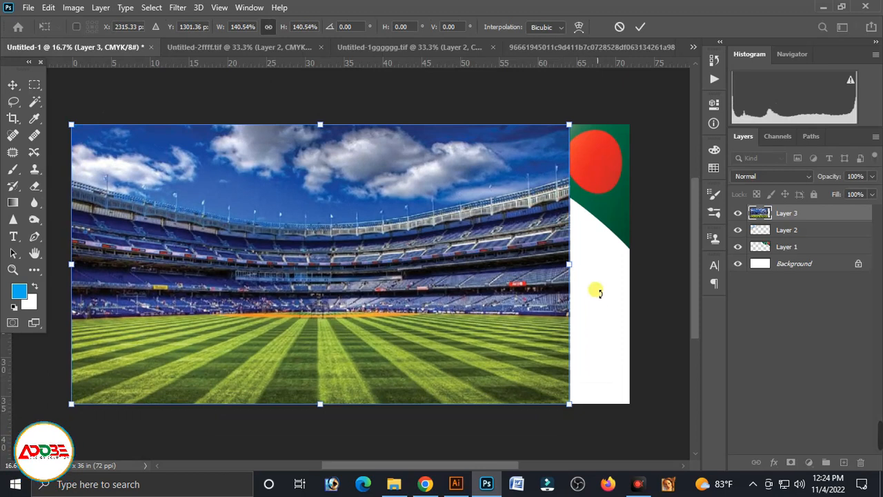
left_click_drag(570, 266, 642, 285)
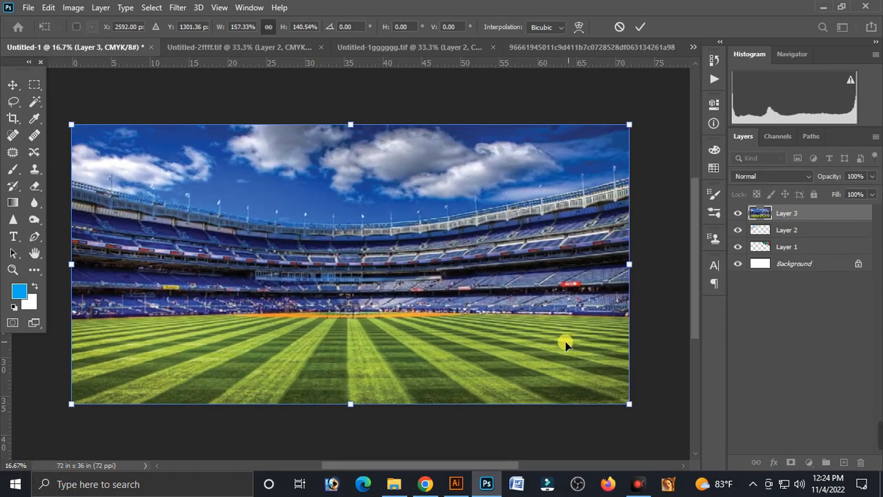
key("Return")
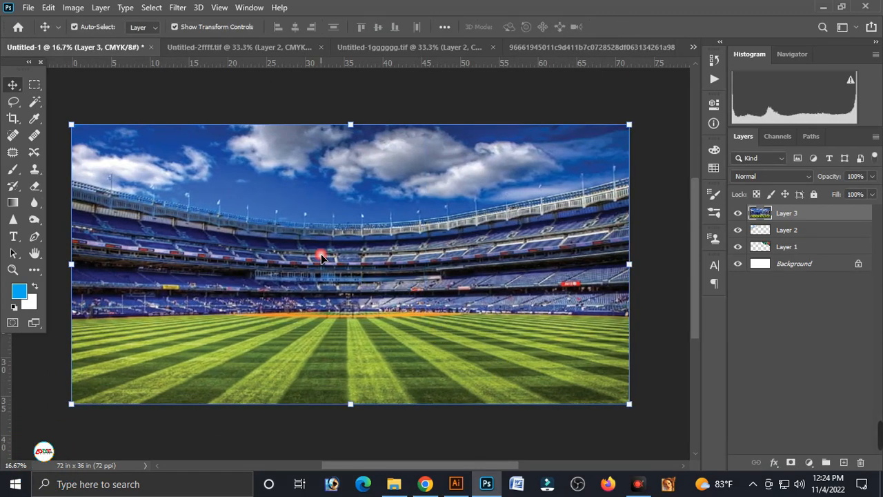
key("ctrl+shift+bracketleft")
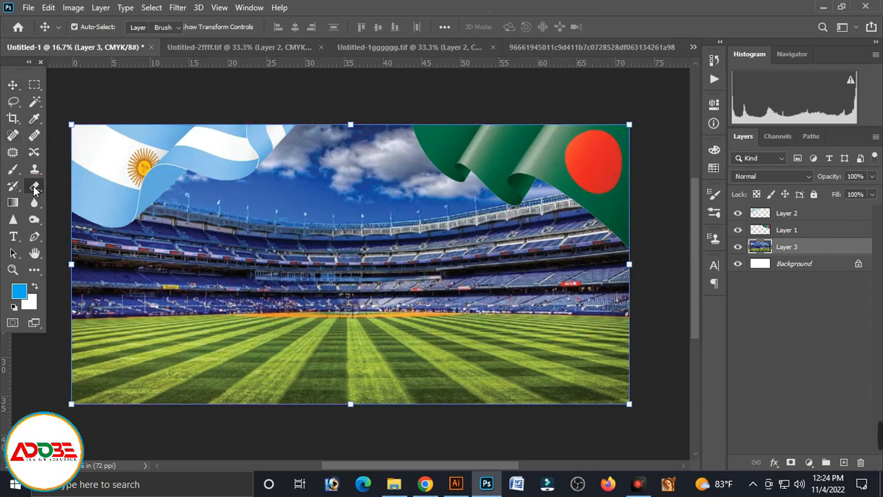
Fade out the sky and upper stands of the stadium layer with a soft 1700 px eraser at 90% opacity
left_click(36, 191)
mouse_move(149, 231)
left_mouse_down()
mouse_move(204, 202)
mouse_move(253, 238)
mouse_move(294, 186)
mouse_move(481, 178)
mouse_move(660, 202)
mouse_move(658, 194)
mouse_move(629, 235)
mouse_move(451, 178)
mouse_move(312, 181)
mouse_move(520, 200)
mouse_move(394, 196)
mouse_move(423, 212)
mouse_move(419, 224)
mouse_move(392, 216)
mouse_move(224, 228)
mouse_move(173, 245)
mouse_move(288, 213)
left_mouse_up()
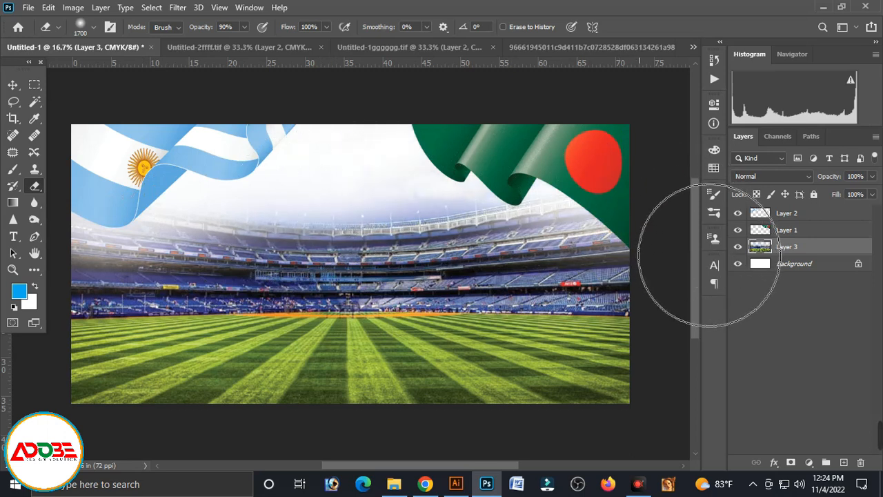
mouse_move(600, 228)
left_mouse_down()
mouse_move(449, 221)
mouse_move(483, 217)
mouse_move(284, 220)
mouse_move(641, 266)
mouse_move(300, 205)
mouse_move(682, 256)
mouse_move(432, 207)
mouse_move(435, 230)
mouse_move(427, 241)
mouse_move(417, 235)
mouse_move(666, 208)
mouse_move(449, 212)
left_mouse_up()
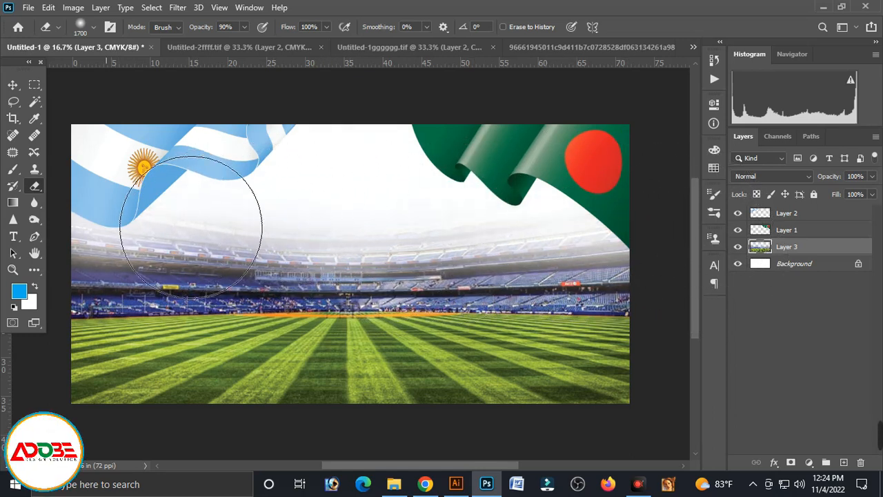
mouse_move(191, 227)
left_mouse_down()
mouse_move(373, 224)
mouse_move(287, 227)
mouse_move(309, 244)
mouse_move(280, 248)
mouse_move(700, 252)
left_mouse_up()
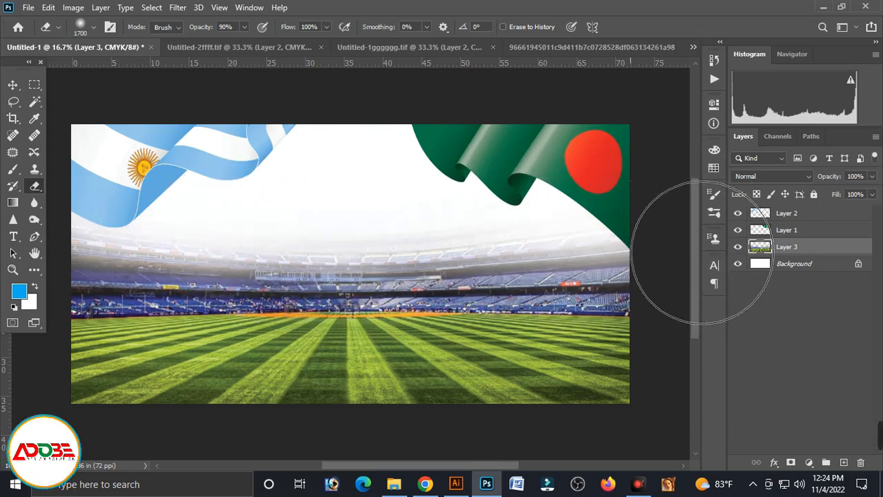
key("ctrl+z")
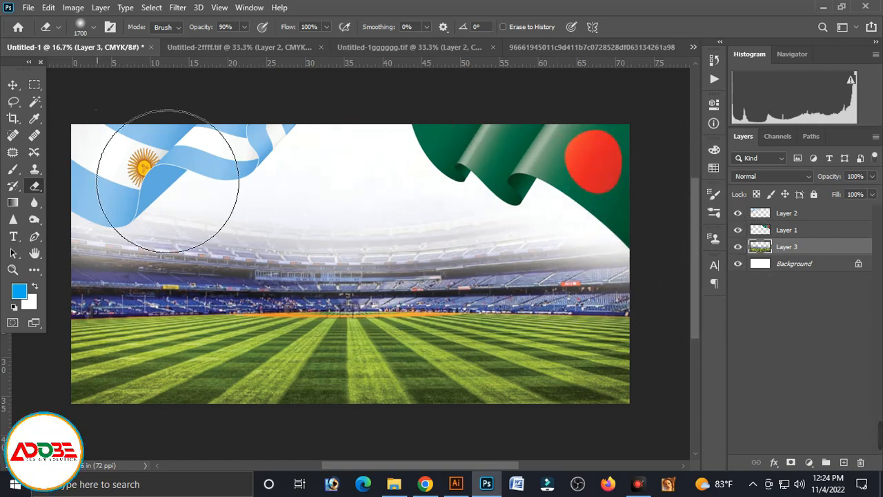
mouse_move(168, 180)
left_mouse_down()
mouse_move(152, 217)
mouse_move(155, 262)
mouse_move(191, 226)
left_mouse_up()
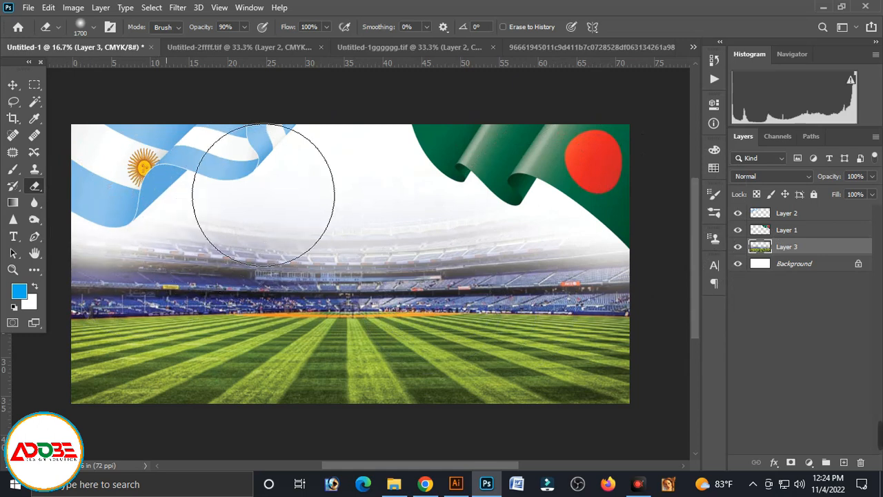
mouse_move(279, 193)
left_mouse_down()
mouse_move(342, 144)
mouse_move(332, 213)
mouse_move(317, 177)
mouse_move(361, 195)
left_mouse_up()
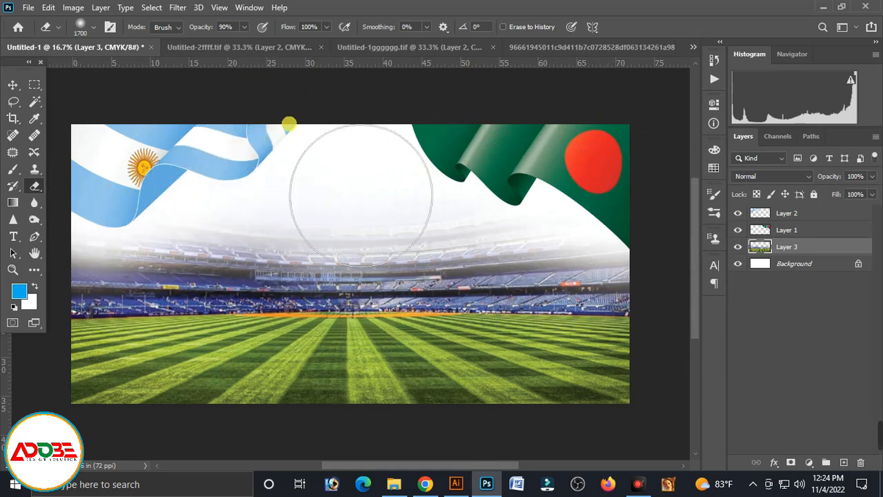
Copy all the Bengali text lines from Untitled-2 into the banner above Layer 1 and center them between the two flags
left_click(12, 83)
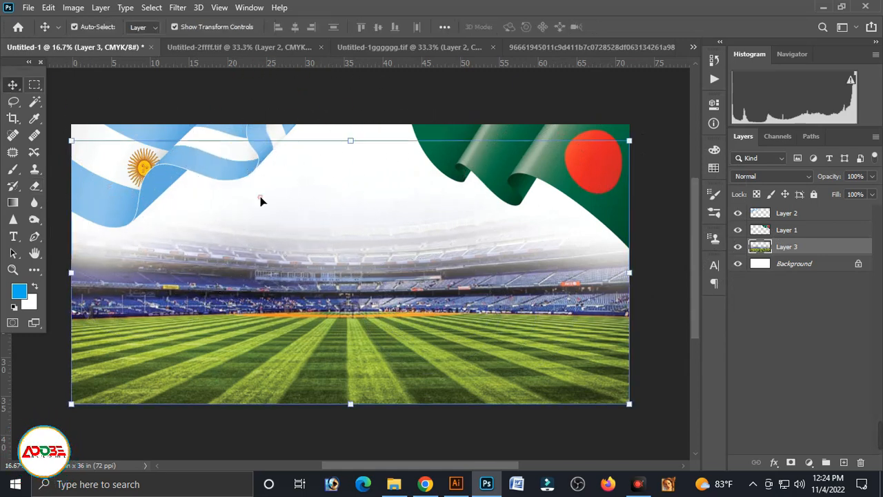
left_click(525, 196)
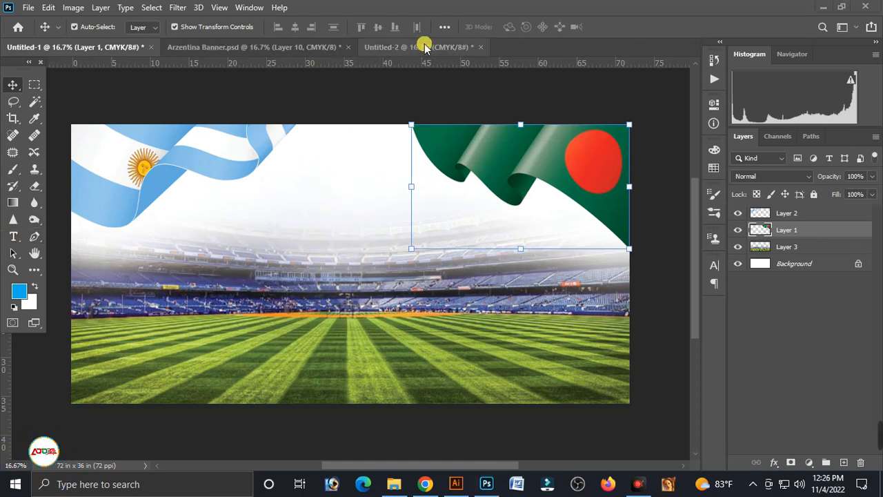
left_click(420, 47)
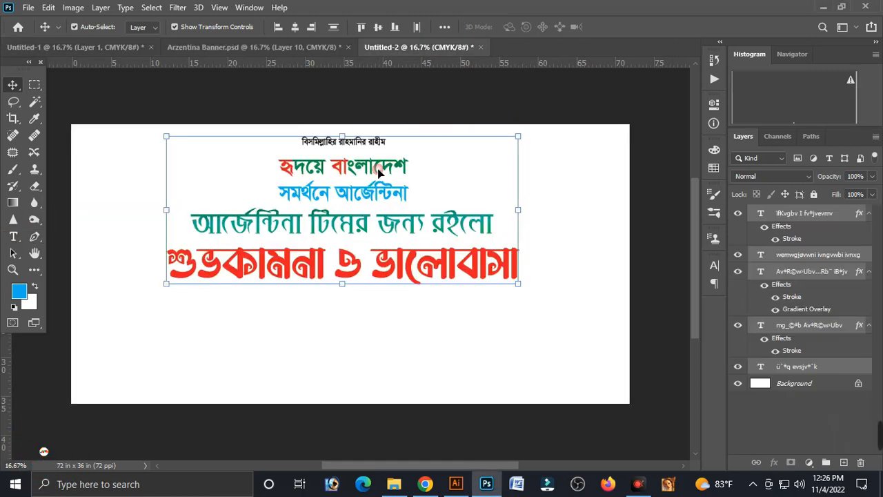
left_click_drag(362, 169, 354, 198)
key("shift+Up")
key("shift+Down")
key("shift+Down")
key("shift+Right")
key("shift+Right")
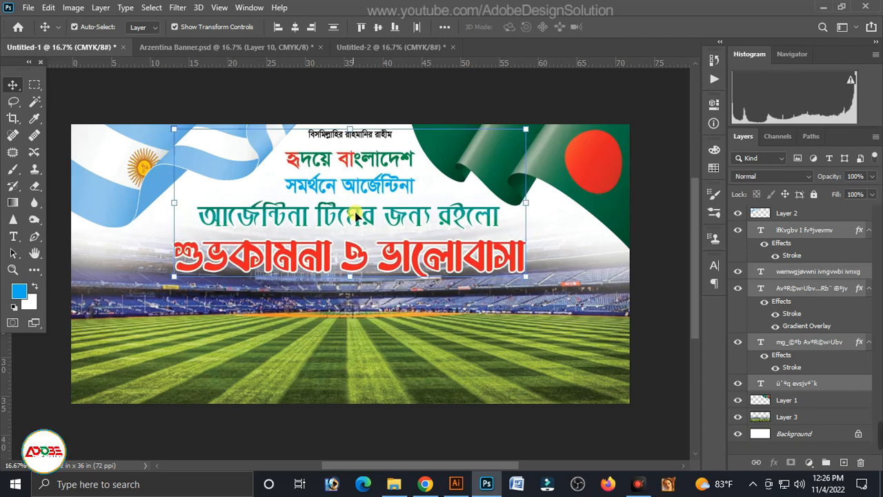
Add a full-width white strip along the banner's bottom edge on a new layer above the stadium and reduce its height slightly
left_click(385, 356)
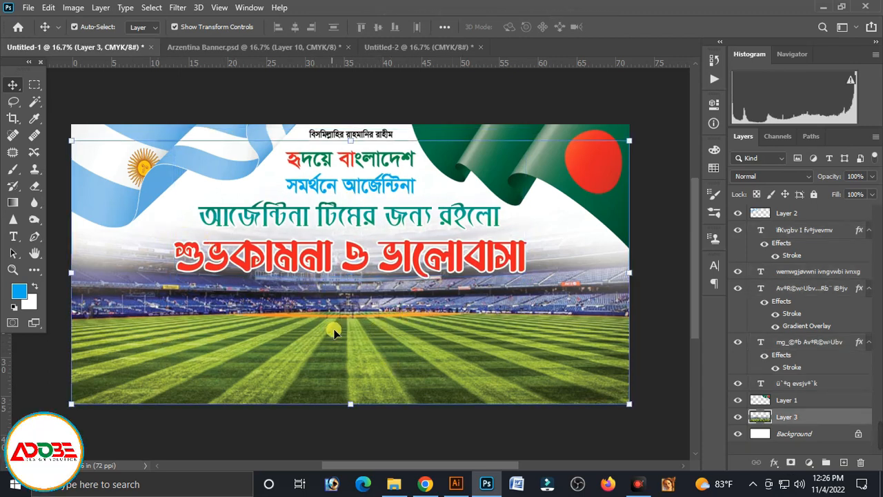
left_click(37, 89)
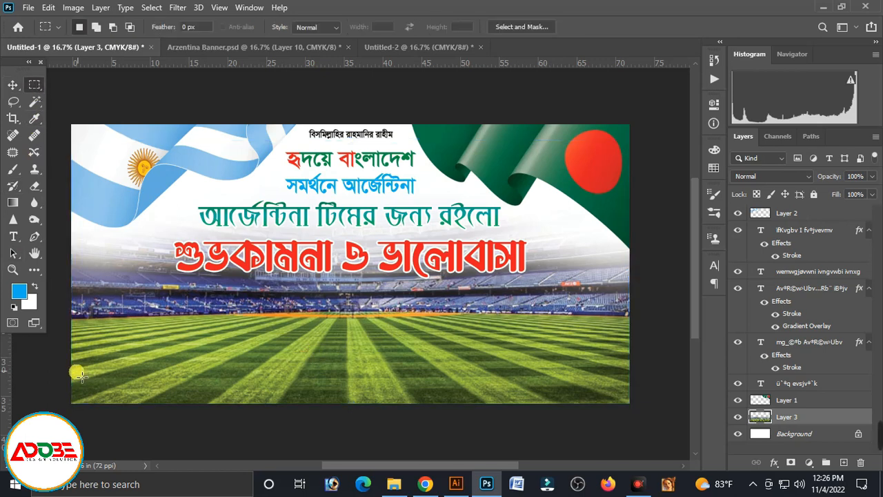
left_click_drag(76, 374, 665, 466)
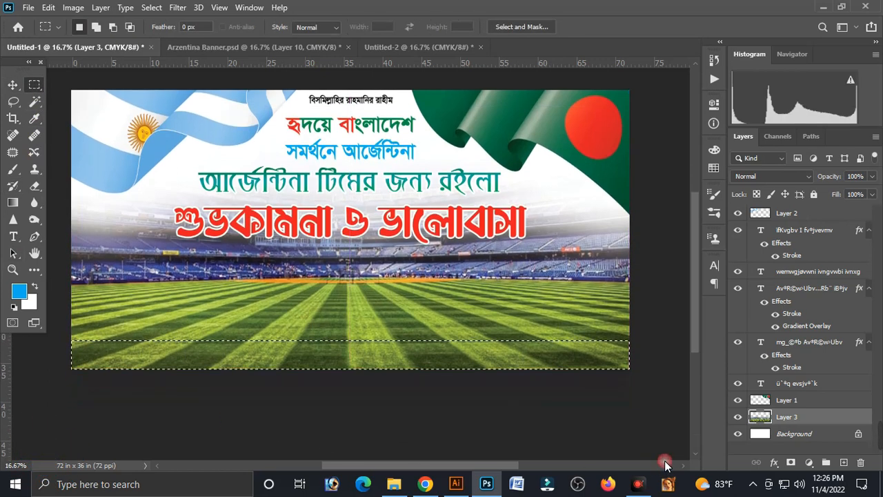
left_click(844, 462)
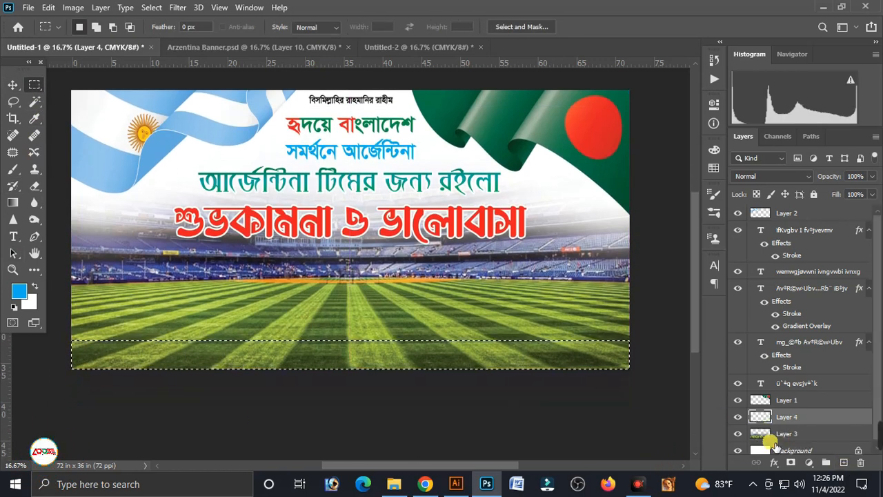
key("ctrl+BackSpace")
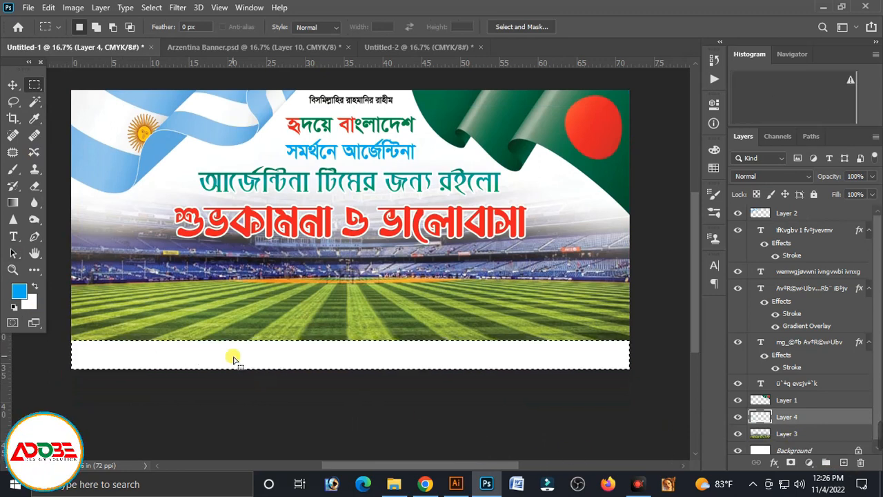
key("v")
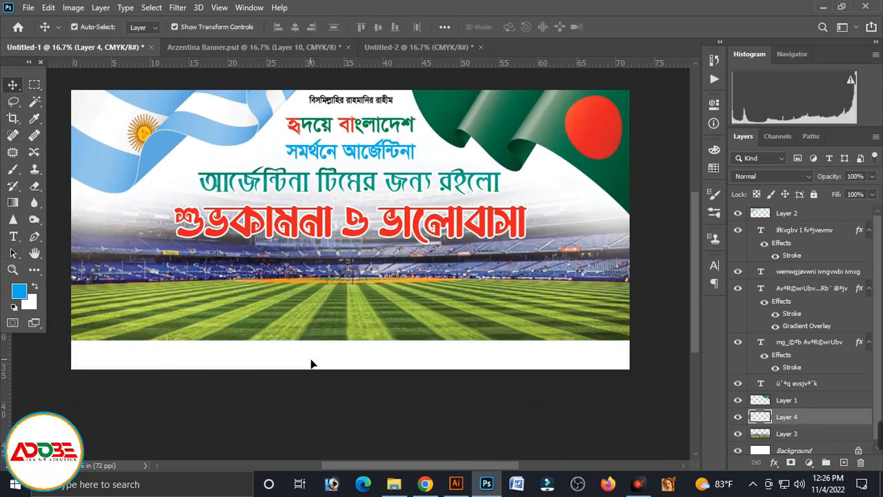
left_click_drag(351, 342, 352, 348)
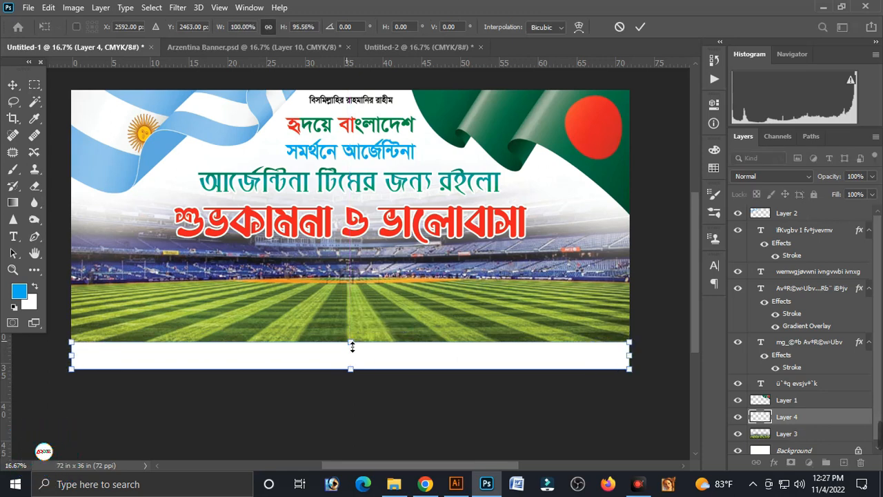
double_click(376, 362)
Apply a Color Overlay to the bottom strip on Layer 4 using CMYK 100, 80, 0, 0
left_click(774, 462)
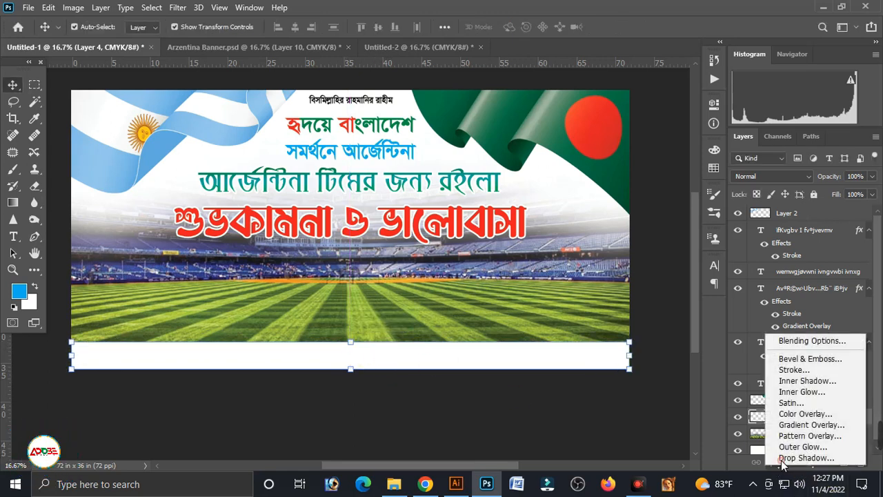
left_click(758, 359)
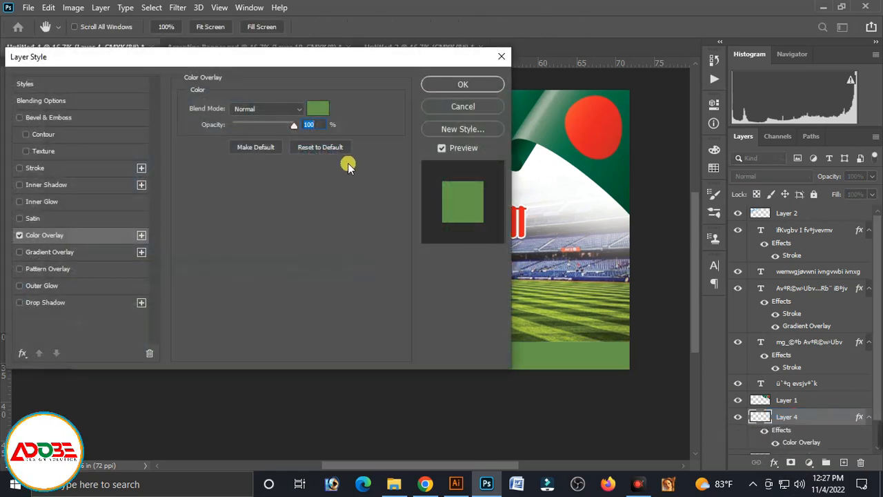
left_click(318, 110)
type("100")
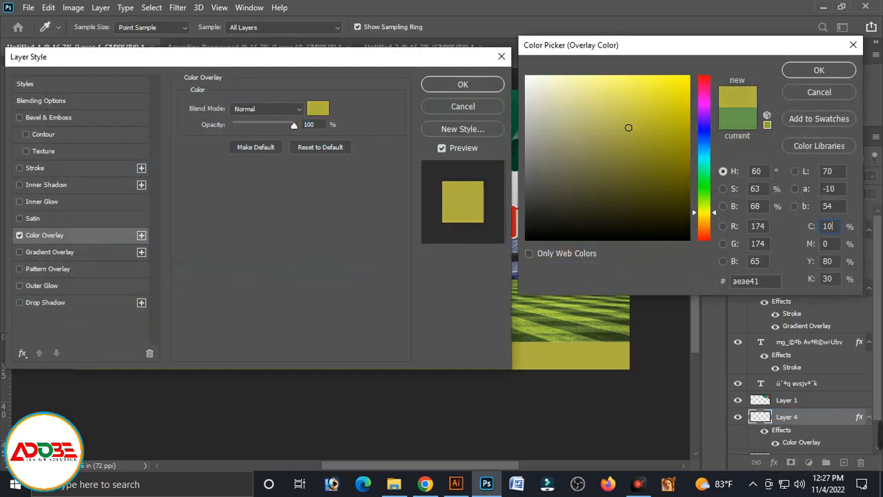
key("Tab")
type("100")
key("BackSpace")
key("BackSpace")
key("BackSpace")
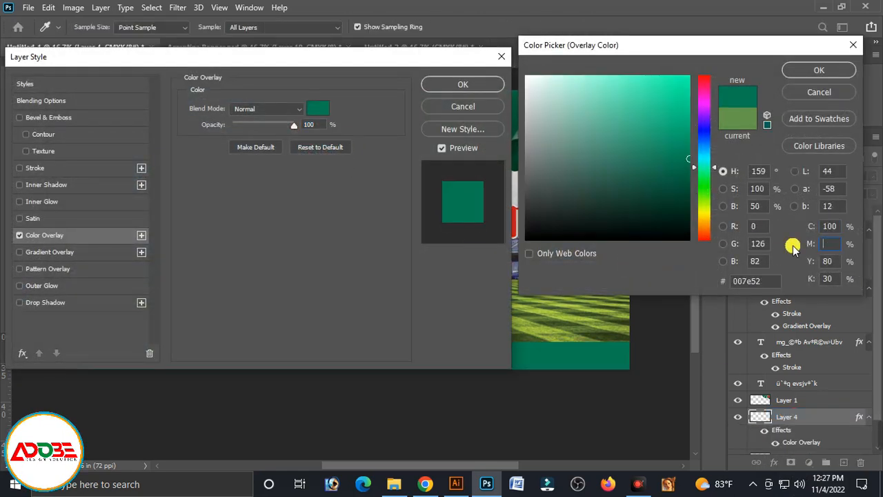
type("80")
key("Tab")
type("0")
key("Tab")
type("0")
key("Tab")
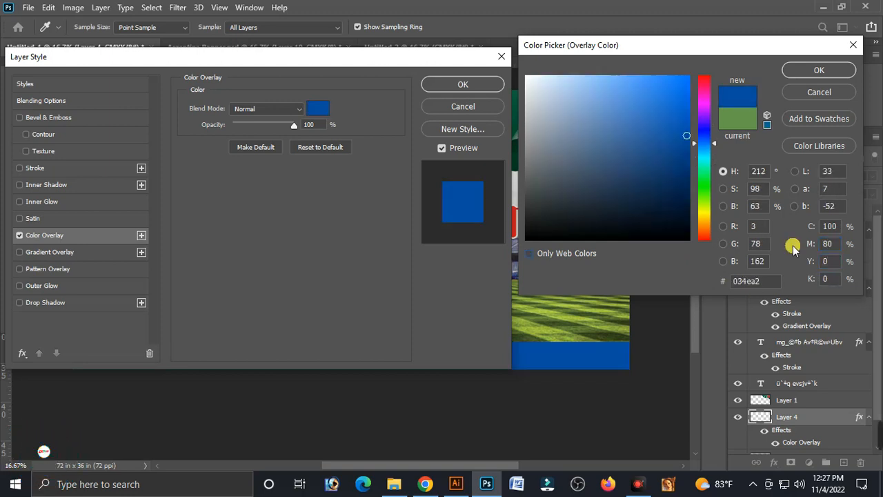
left_click(837, 71)
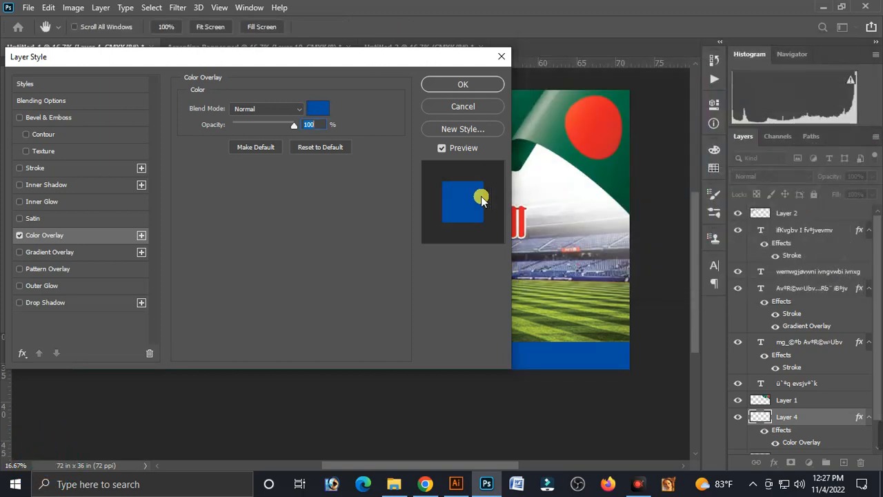
left_click(479, 86)
left_click(451, 385)
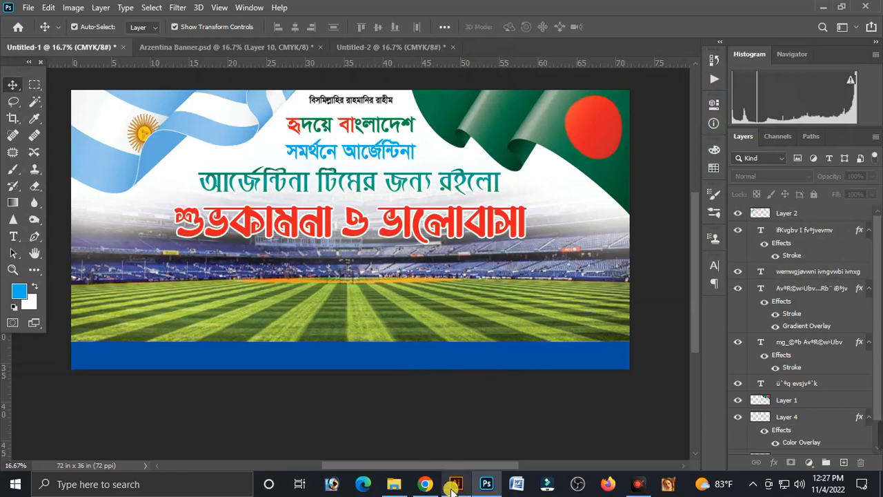
Look through the Argentina team photos in Chrome's image search results and switch back to Photoshop
mouse_move(429, 488)
left_click(425, 459)
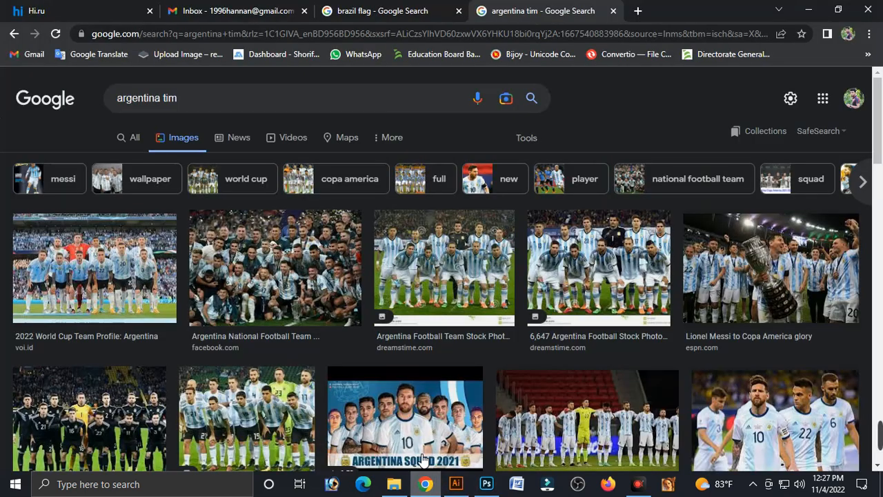
scroll(563, 298, "down", 8)
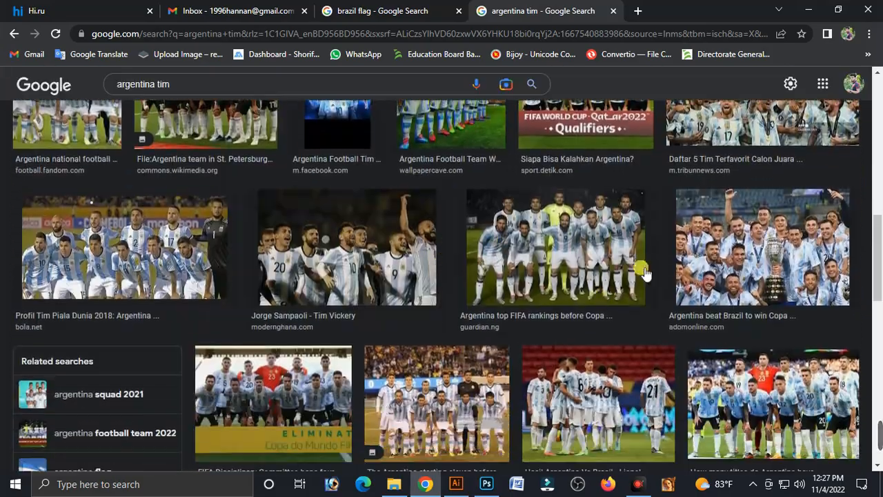
left_click(487, 485)
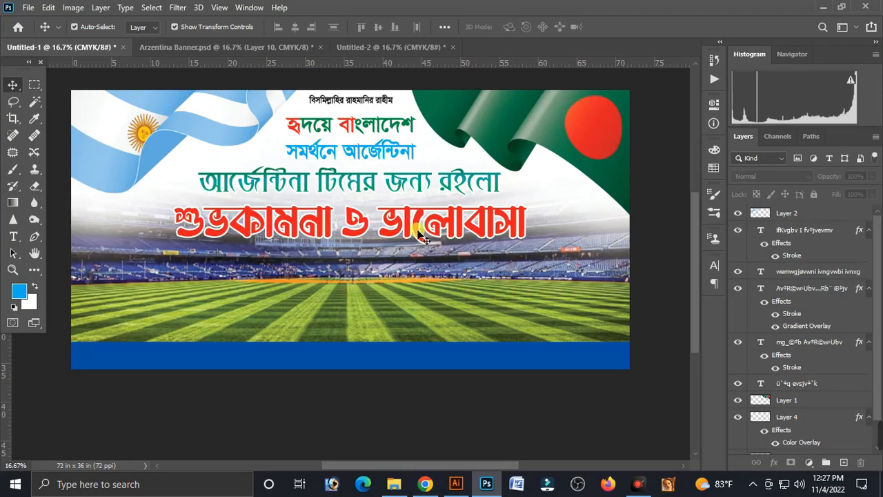
Copy the six-photo player collage from Untitled-2 into the banner above Layer 3, placing it just above the blue strip's right end
left_click(542, 275)
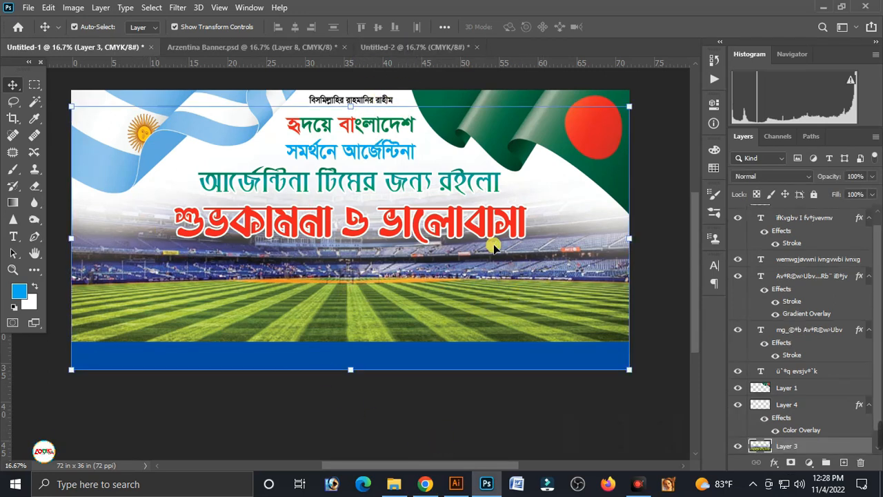
left_click(428, 47)
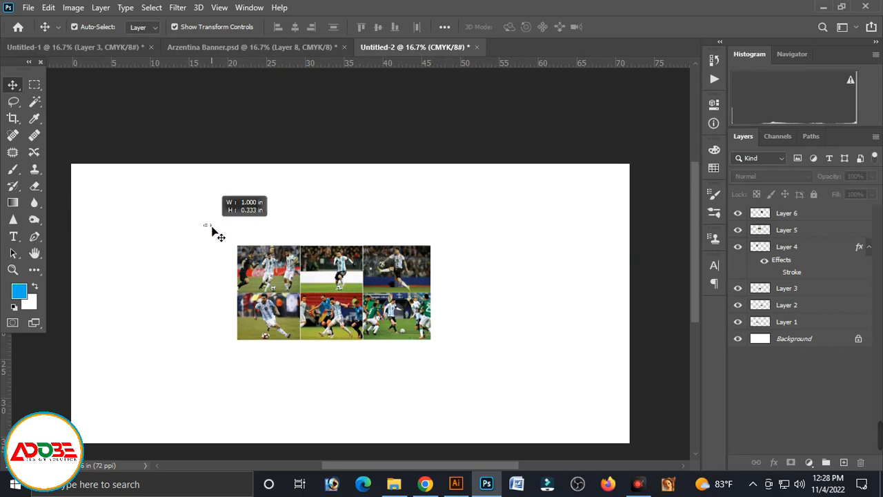
left_click_drag(204, 224, 502, 365)
left_click_drag(377, 320, 568, 321)
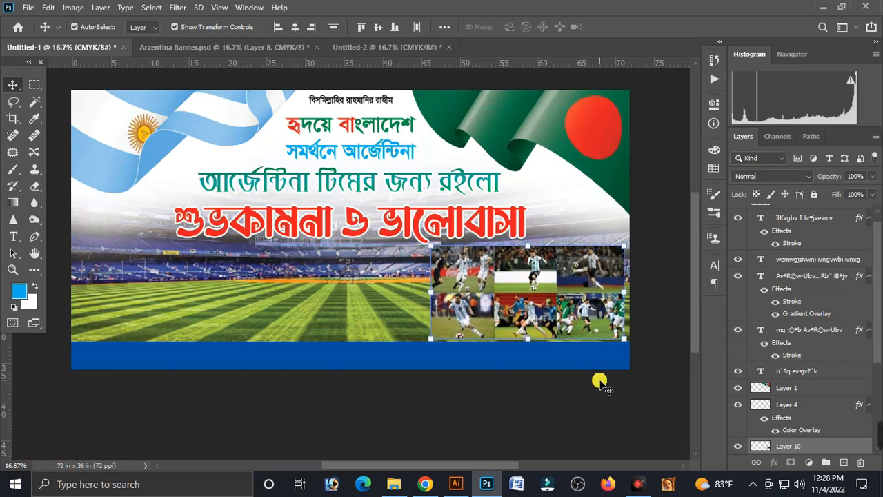
left_click(537, 423)
Place the Untitled-1 team photo from the Argentina folder into the banner, directly left of the player collage
left_click(425, 484)
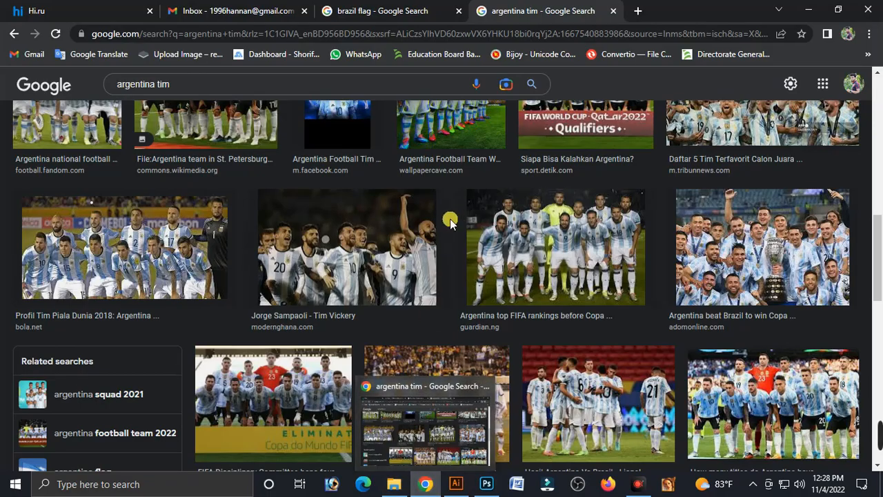
left_click(809, 10)
left_click(828, 7)
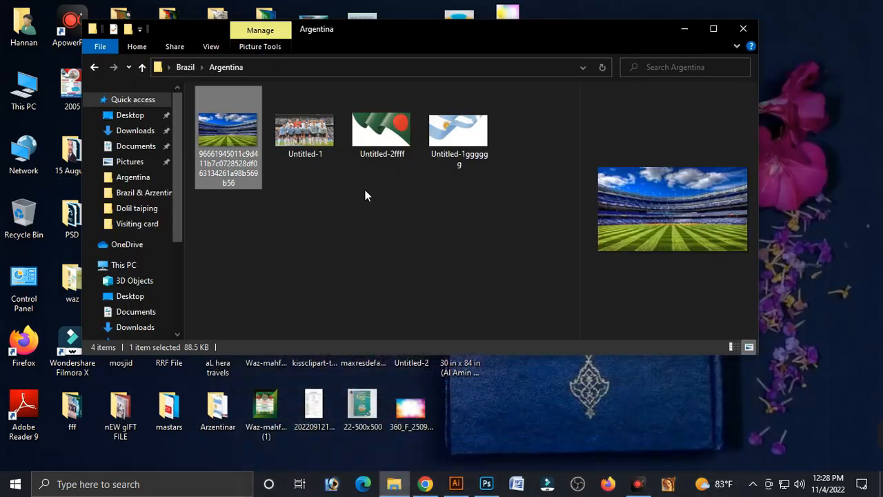
left_click_drag(309, 131, 337, 302)
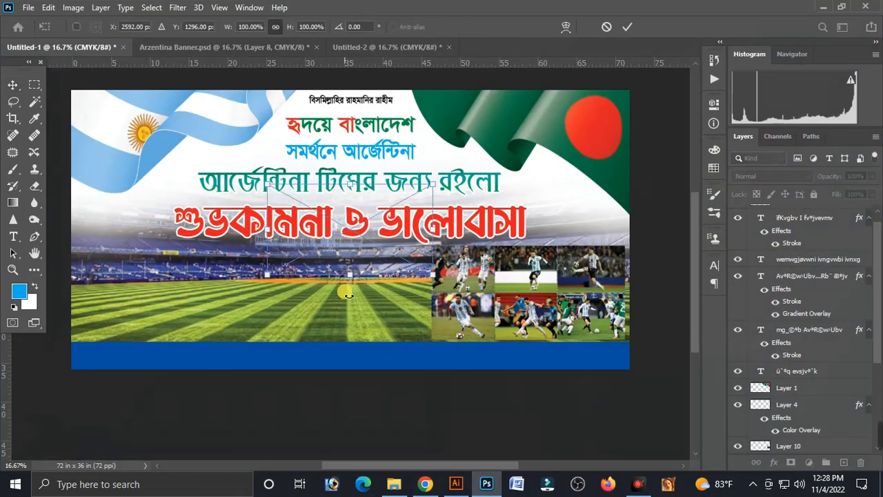
key("Return")
left_click_drag(366, 234, 354, 291)
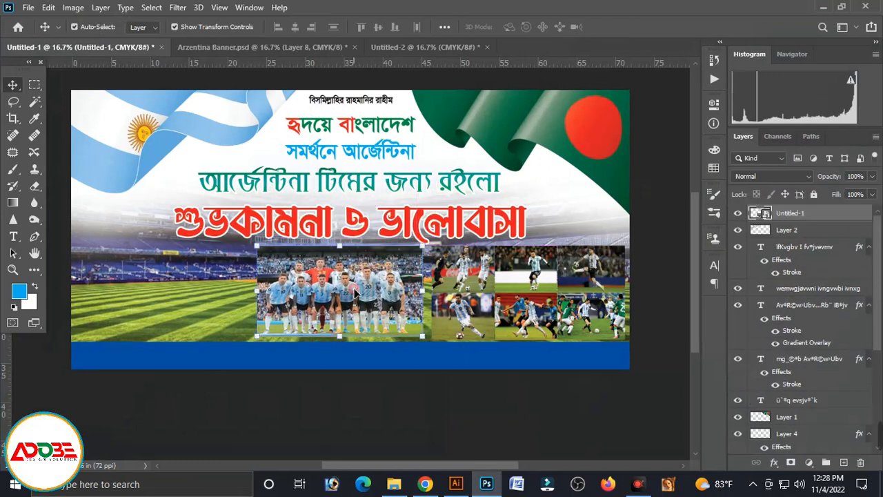
Nudge the team photo slightly down and sideways to line it up beside the collage above the blue strip
key("Down")
key("Down")
key("Down")
key("Down")
key("Down")
key("Down")
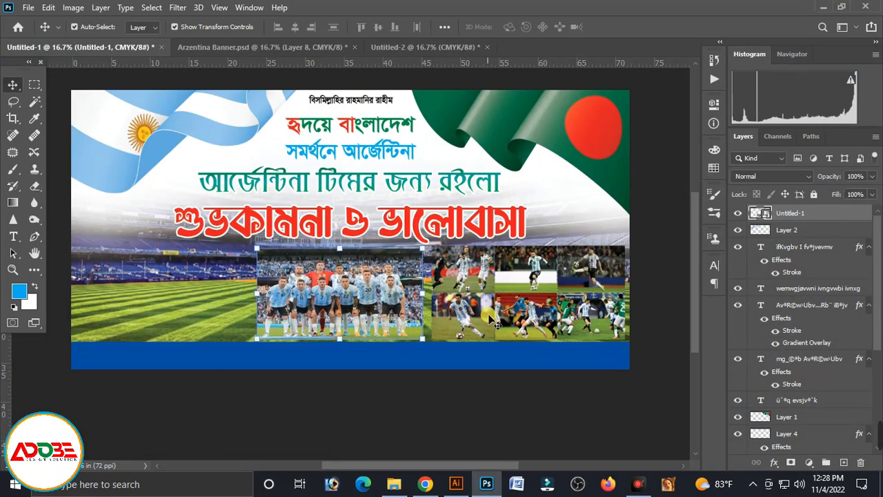
key("Right")
key("Right")
key("Right")
key("Right")
key("Right")
key("Right")
key("Left")
key("Left")
key("Left")
key("Left")
key("Left")
key("Left")
key("Left")
key("Left")
key("Left")
key("Left")
key("Left")
key("Left")
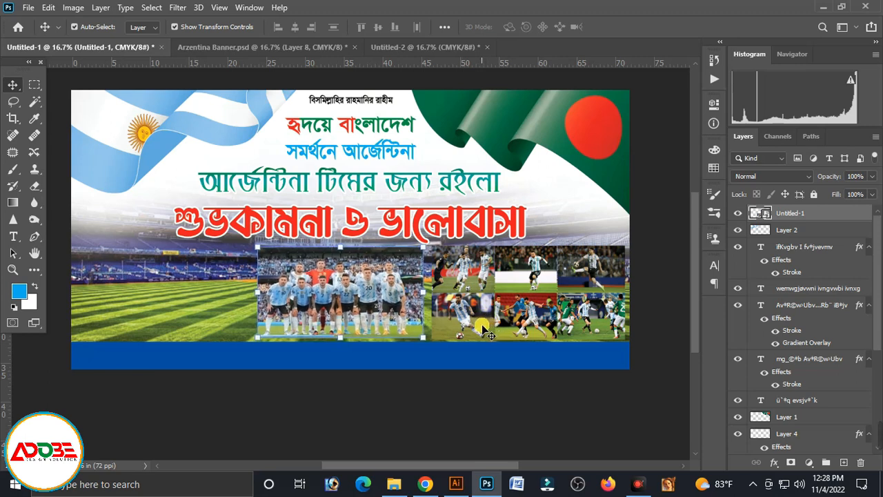
Copy the man's portrait and the Bengali name text from Untitled-2 into the banner above Layer 4, with the portrait at the lower-left edge
left_click(494, 352)
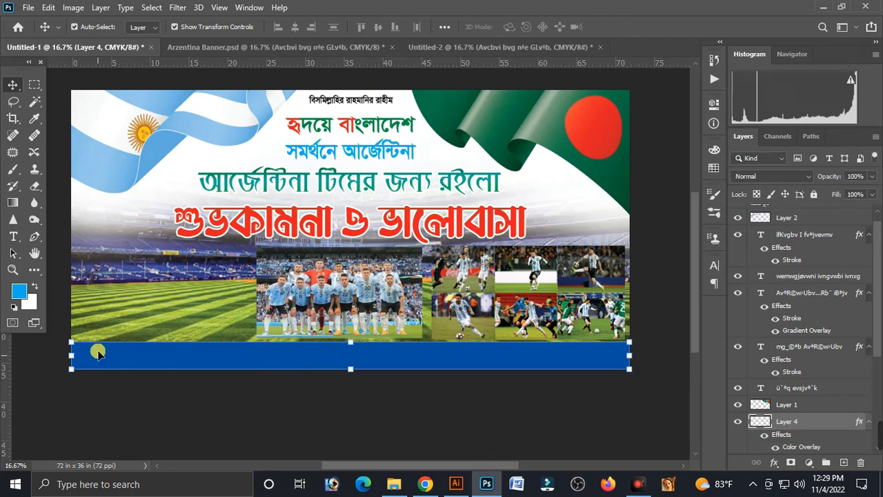
left_click(513, 47)
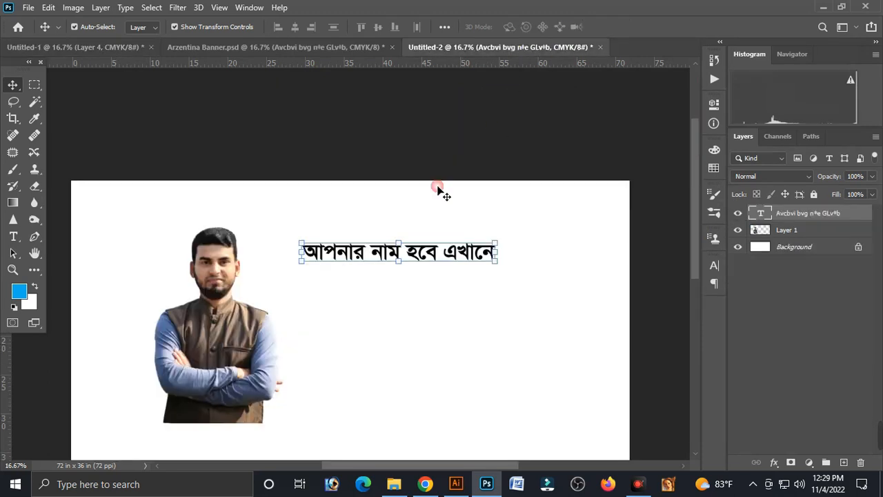
left_click(234, 293)
left_click(398, 254, "shift")
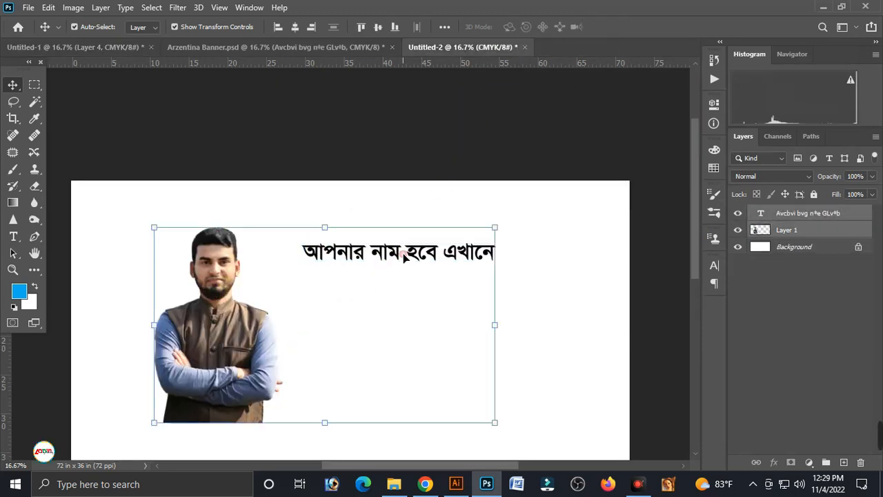
left_click_drag(398, 254, 194, 307)
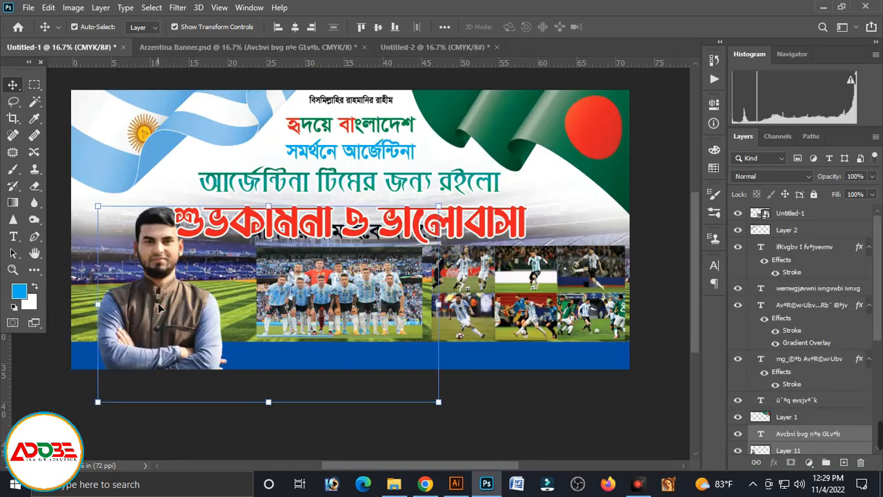
left_click_drag(158, 307, 127, 307)
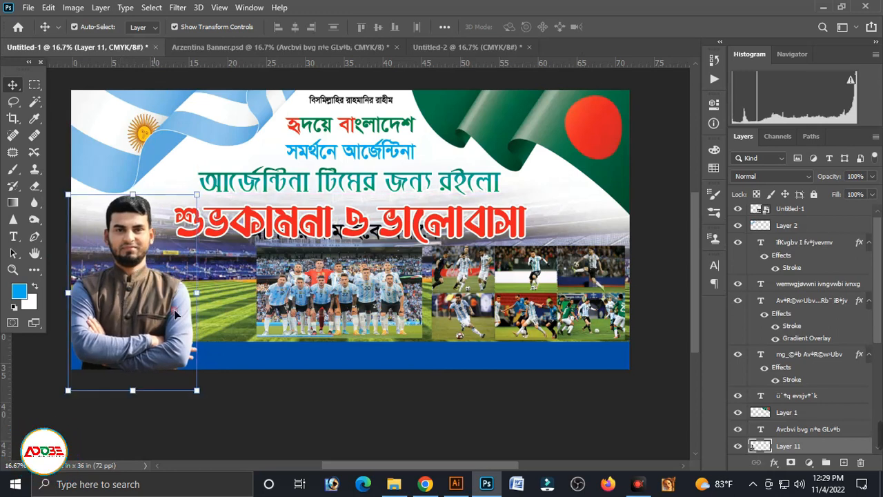
Hide the large red headline while moving the Bengali name text down onto the blue strip
left_click(377, 238)
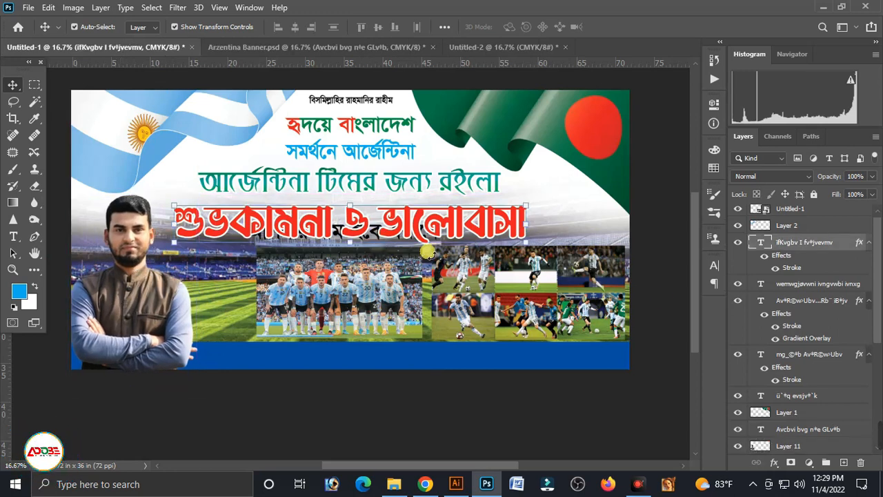
left_click(738, 242)
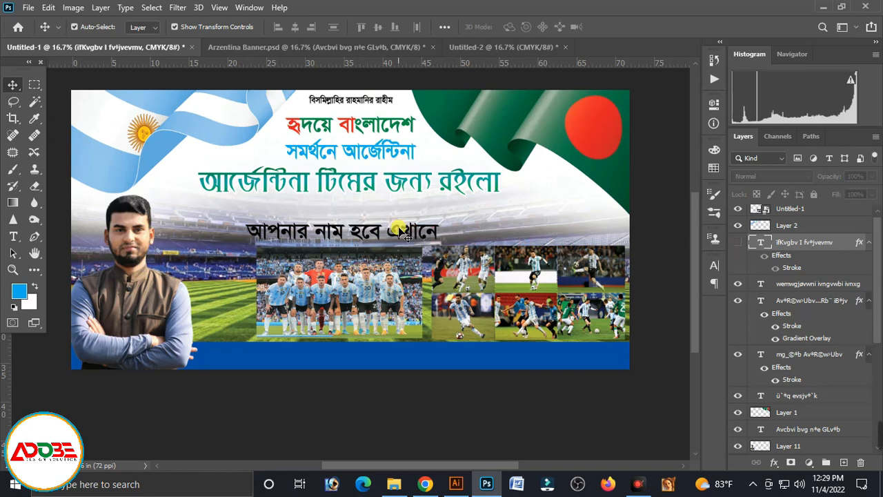
left_click_drag(407, 234, 392, 361)
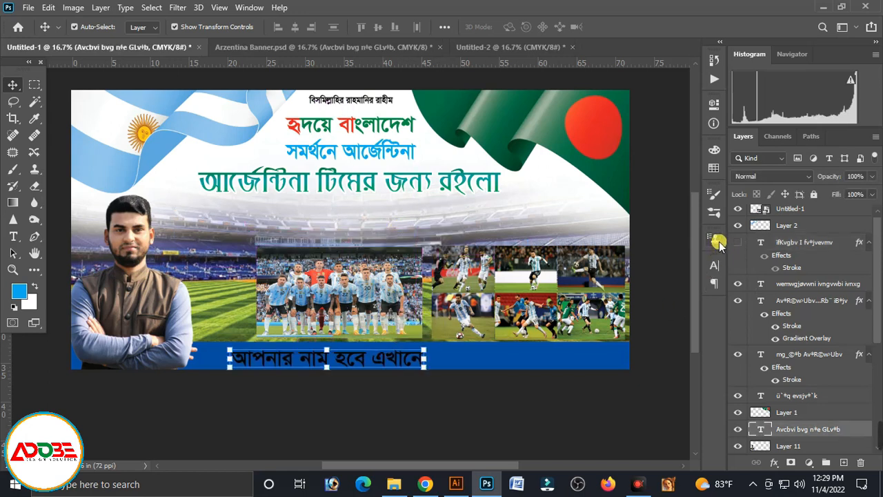
Change the color of the whole name text on the blue strip to white
left_click(357, 361)
key("ctrl+a")
left_click(517, 26)
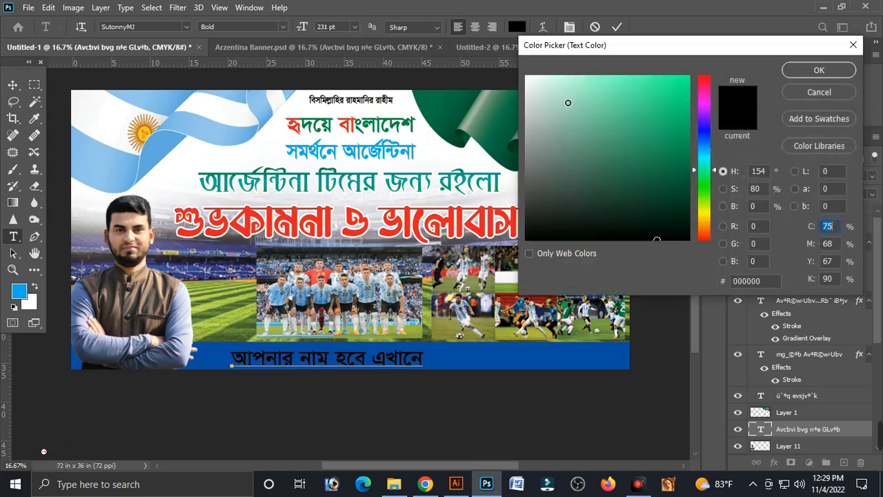
left_click(527, 77)
left_click(825, 71)
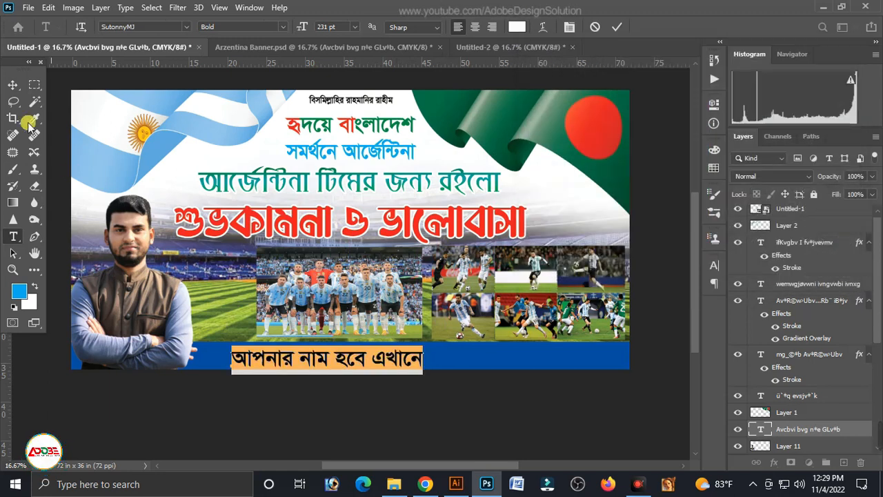
Shift the name text slightly up and left so it sits within the blue strip beside the portrait
left_click(13, 84)
key("shift+Up")
key("shift+Up")
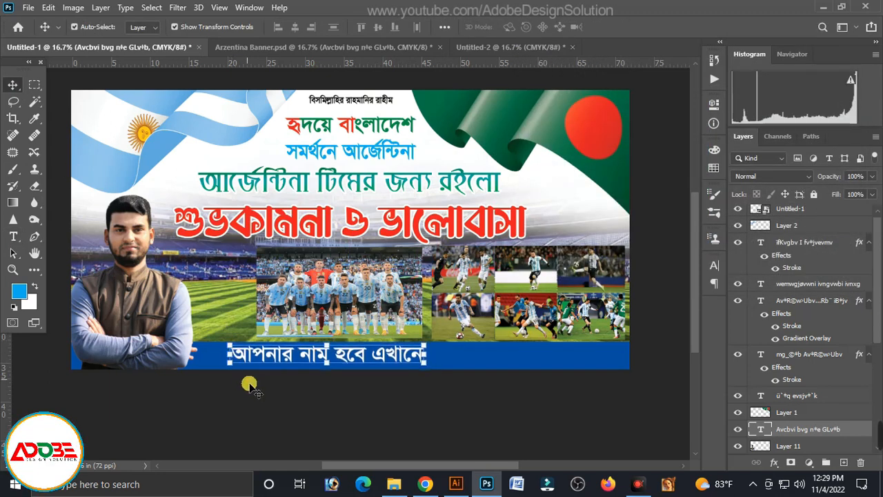
left_click(386, 400)
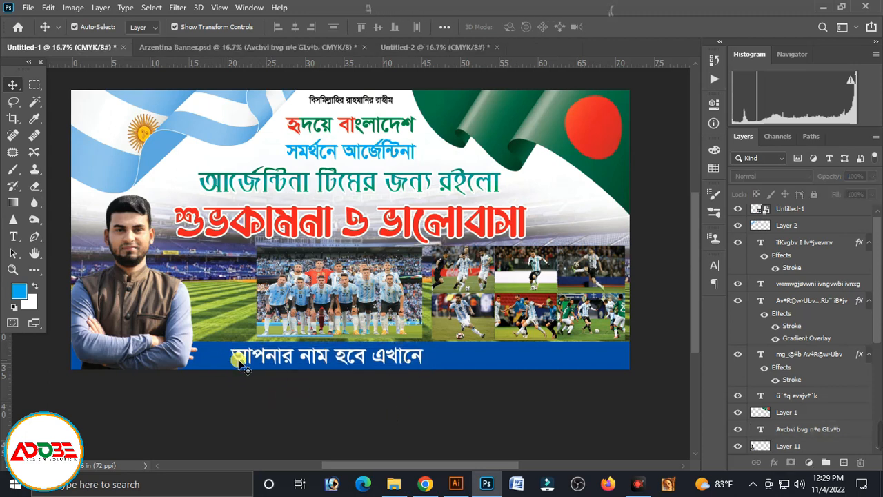
left_click_drag(399, 360, 380, 360)
left_click(390, 394)
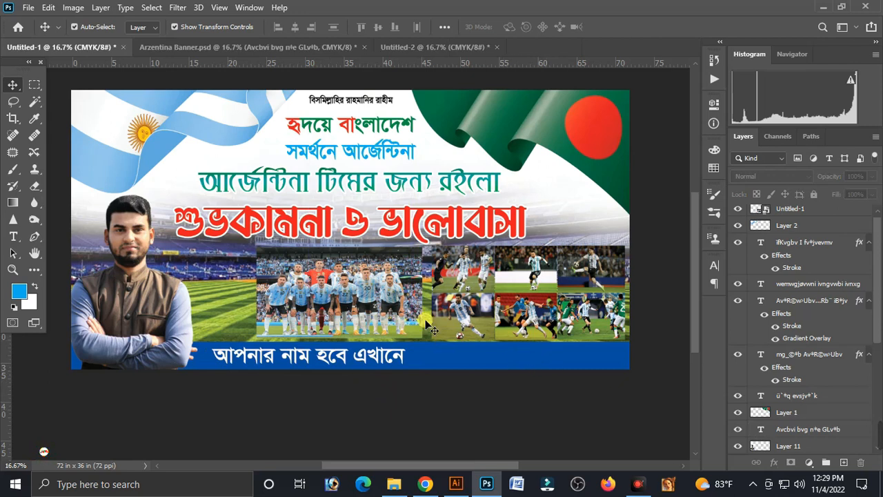
Add a white 7 px outside stroke to the large team group photo
left_click(318, 279)
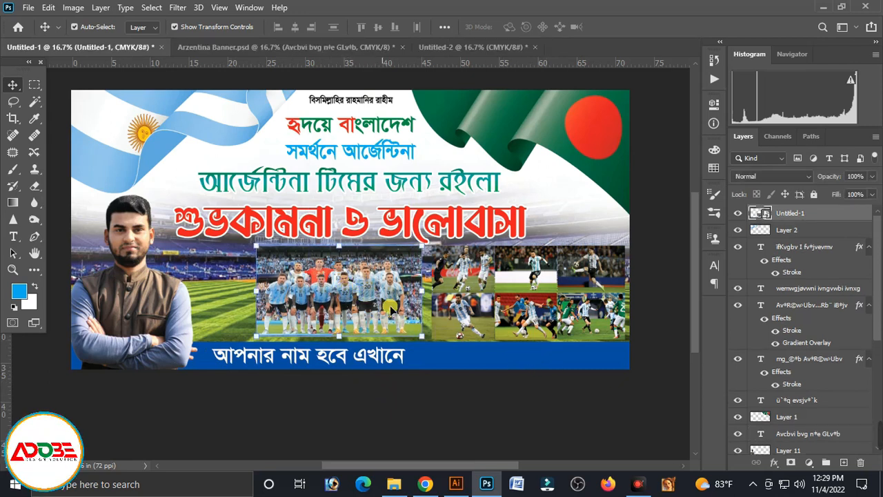
left_click(773, 462)
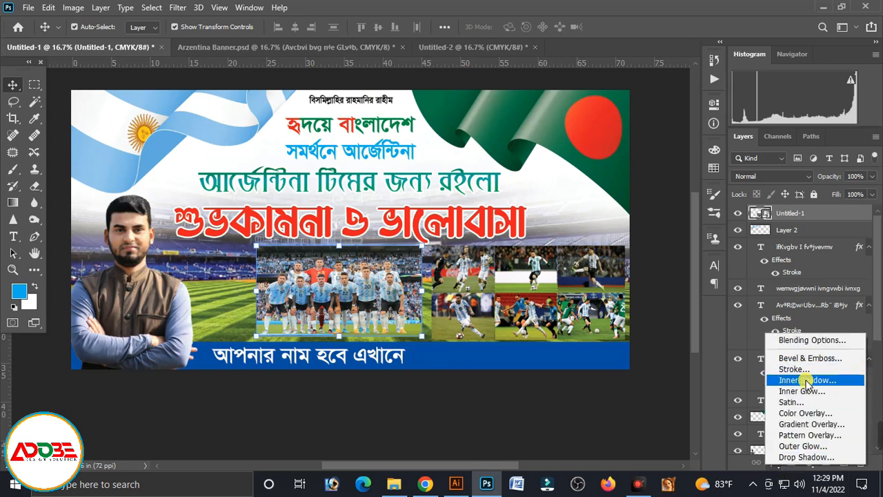
left_click(801, 370)
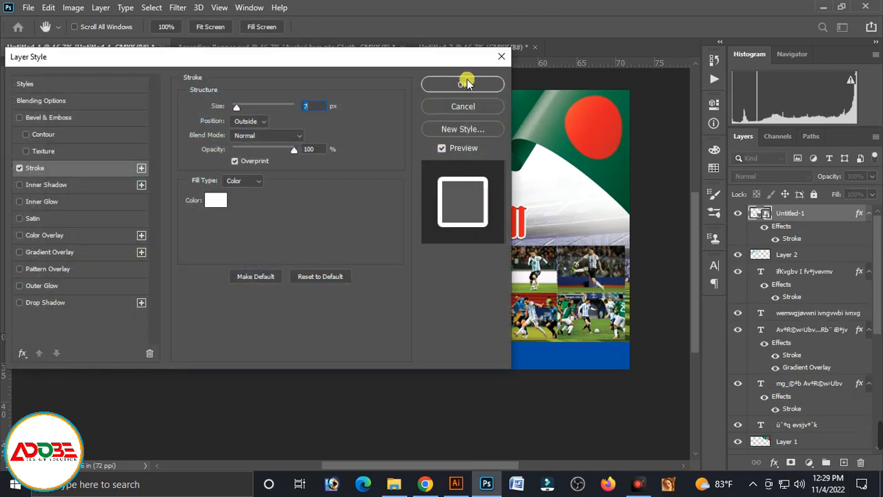
left_click(467, 83)
left_click(426, 285)
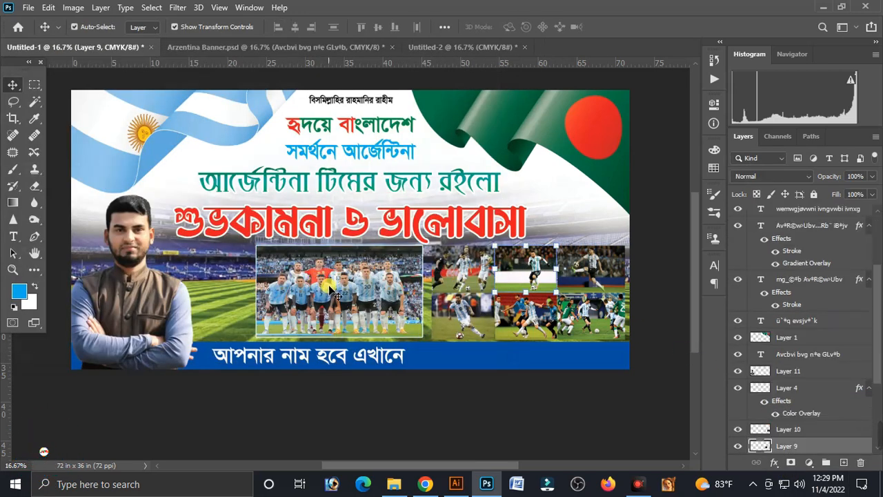
left_click(455, 248)
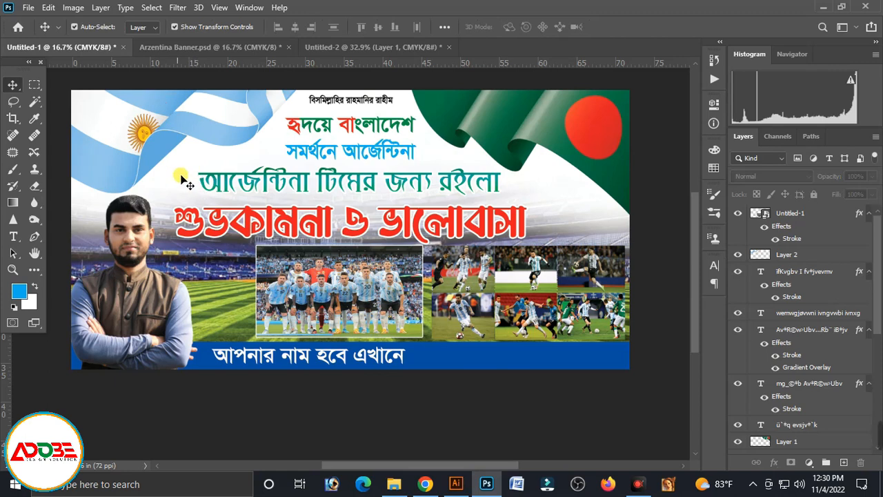
Copy the World Cup trophy and the football together from Untitled-2 into the Untitled-1 banner
left_click(417, 46)
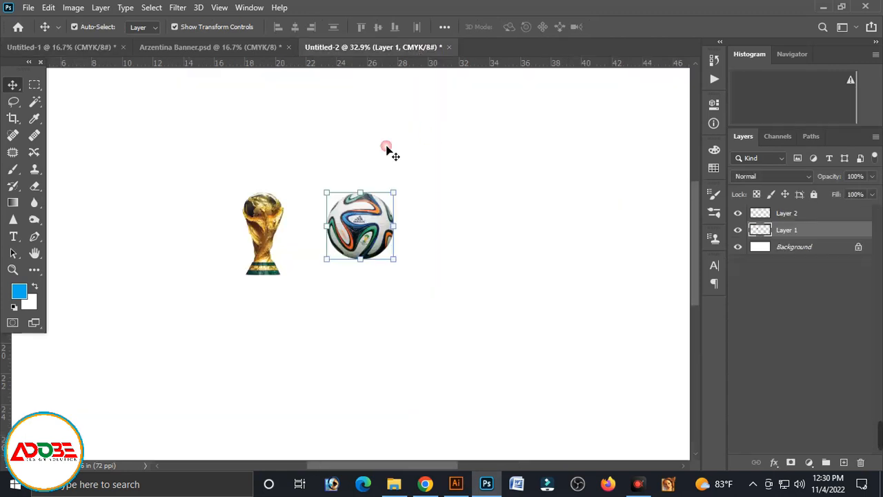
left_click(272, 227)
left_click(376, 224, "shift")
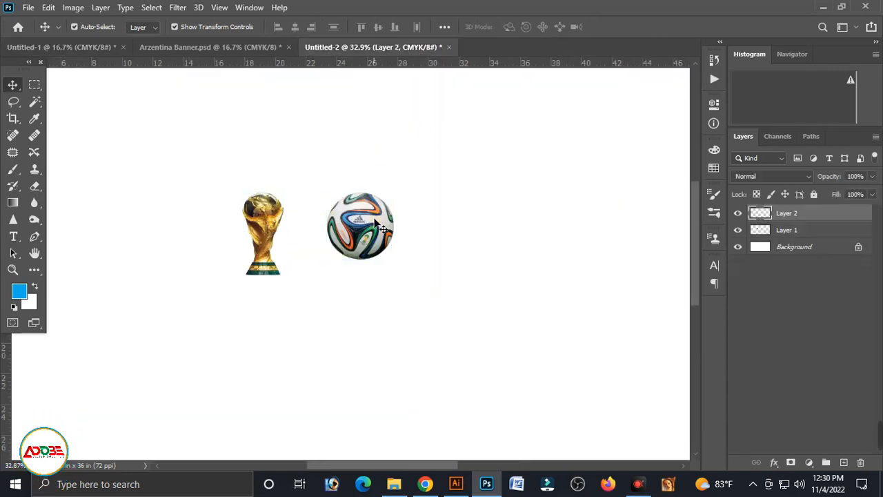
left_click_drag(376, 224, 210, 215)
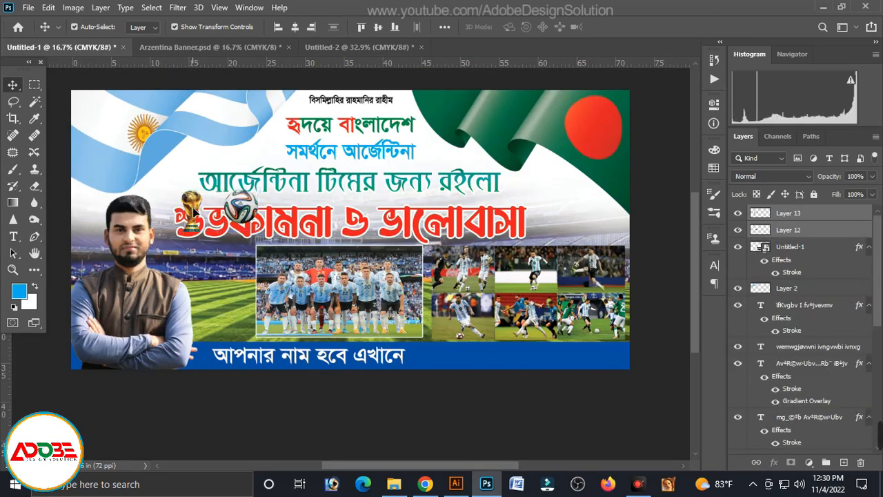
Place the trophy just before the start of the green Bengali line and the football beyond its end, below the Bangladesh flag
left_click_drag(193, 207, 175, 173)
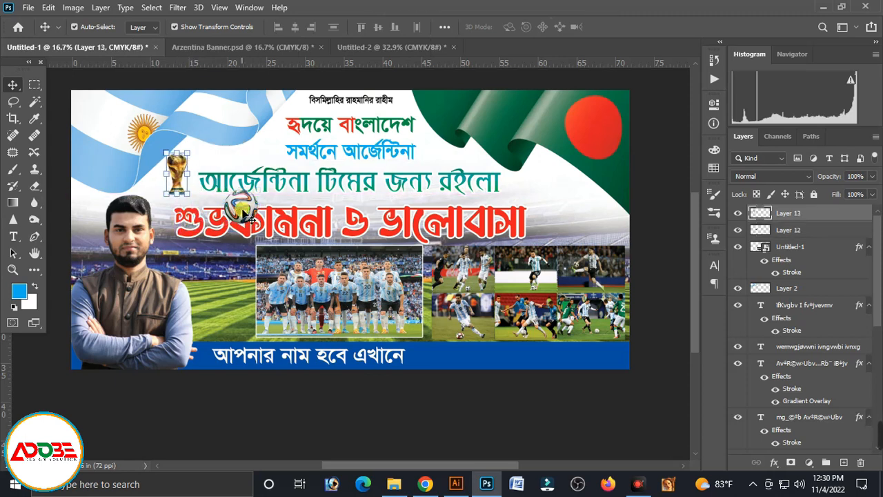
left_click_drag(248, 217, 552, 189)
left_click(657, 167)
Hide the interface panels and enlarge the whole banner to review the layout
key("Tab")
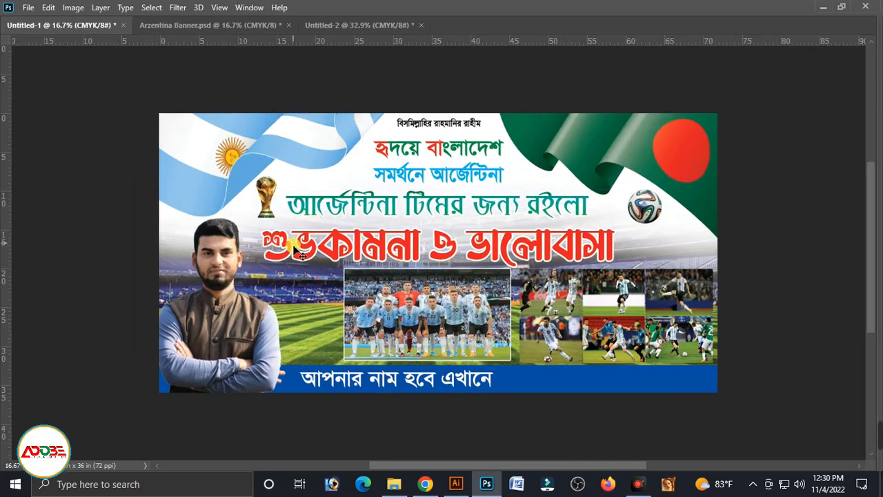
left_click_drag(407, 230, 426, 245)
left_click_drag(592, 283, 548, 269)
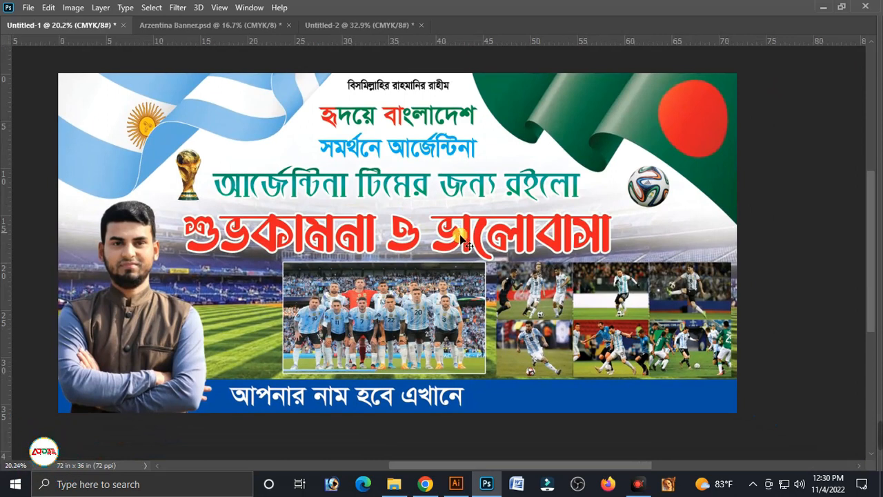